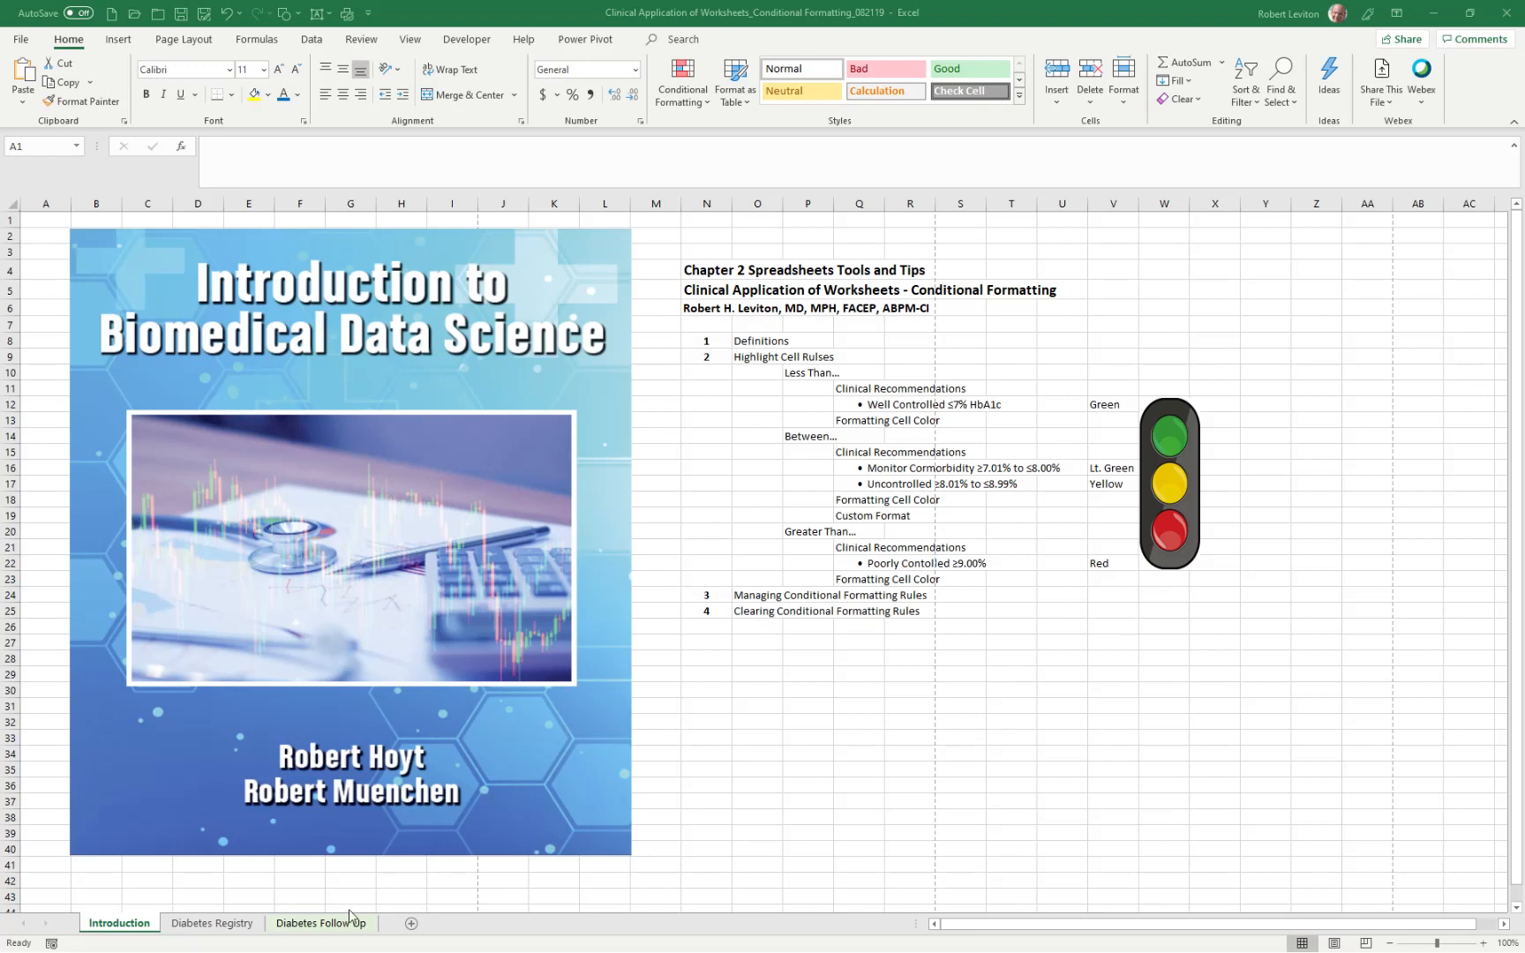
# Step: Clear all conditional formatting rules from the entire Diabetes Follow Up sheet
pyautogui.click(324, 924)
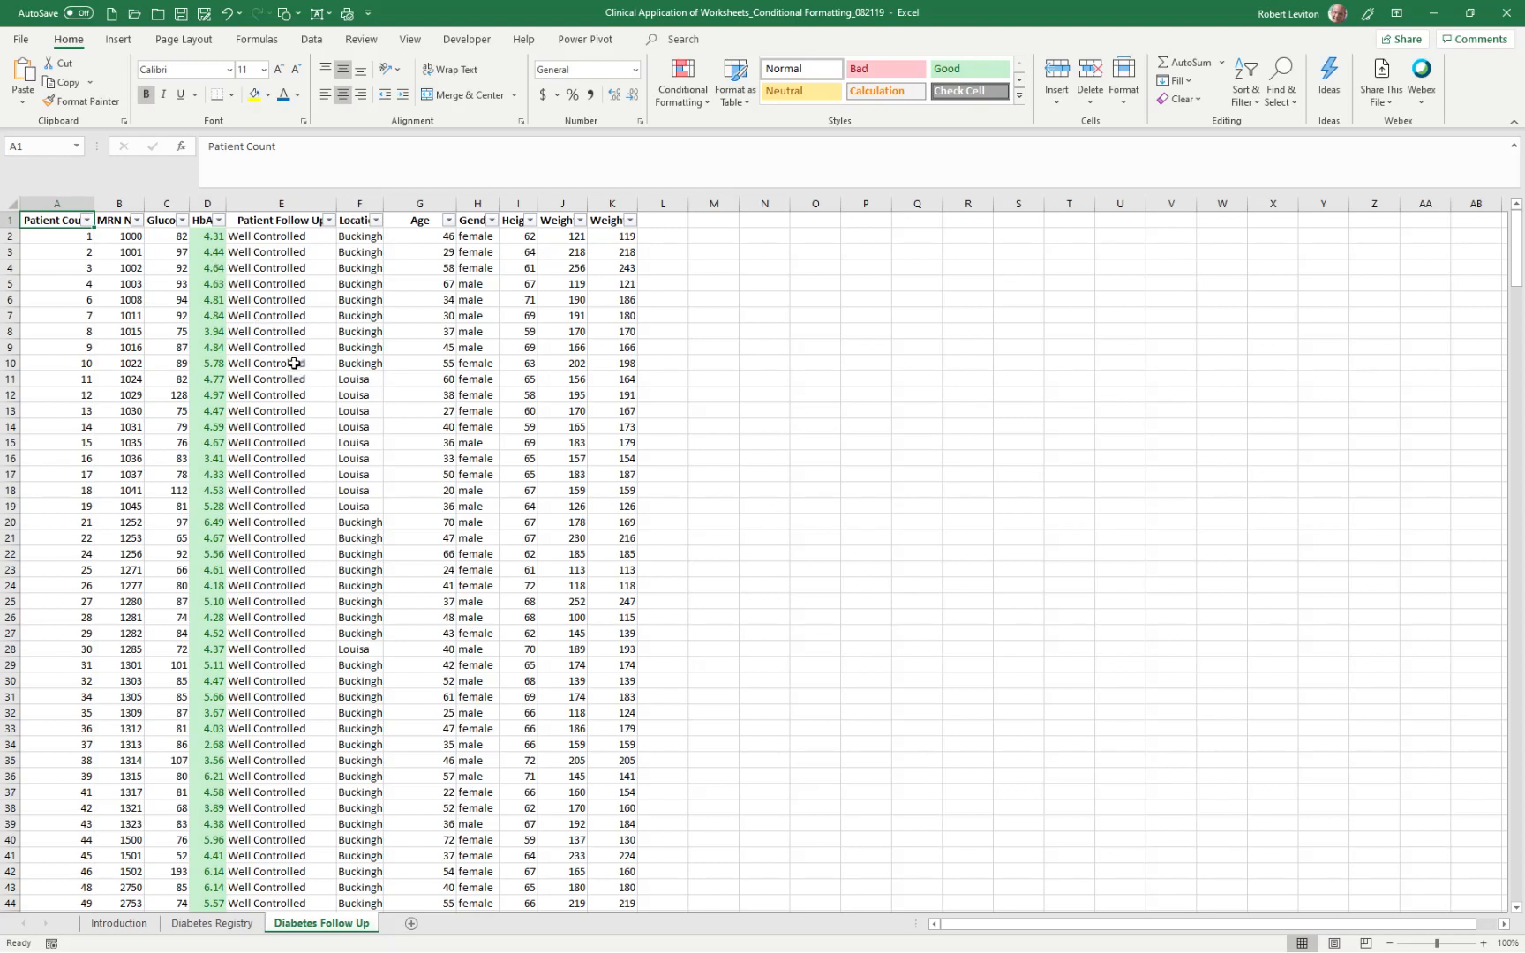
pyautogui.click(201, 202)
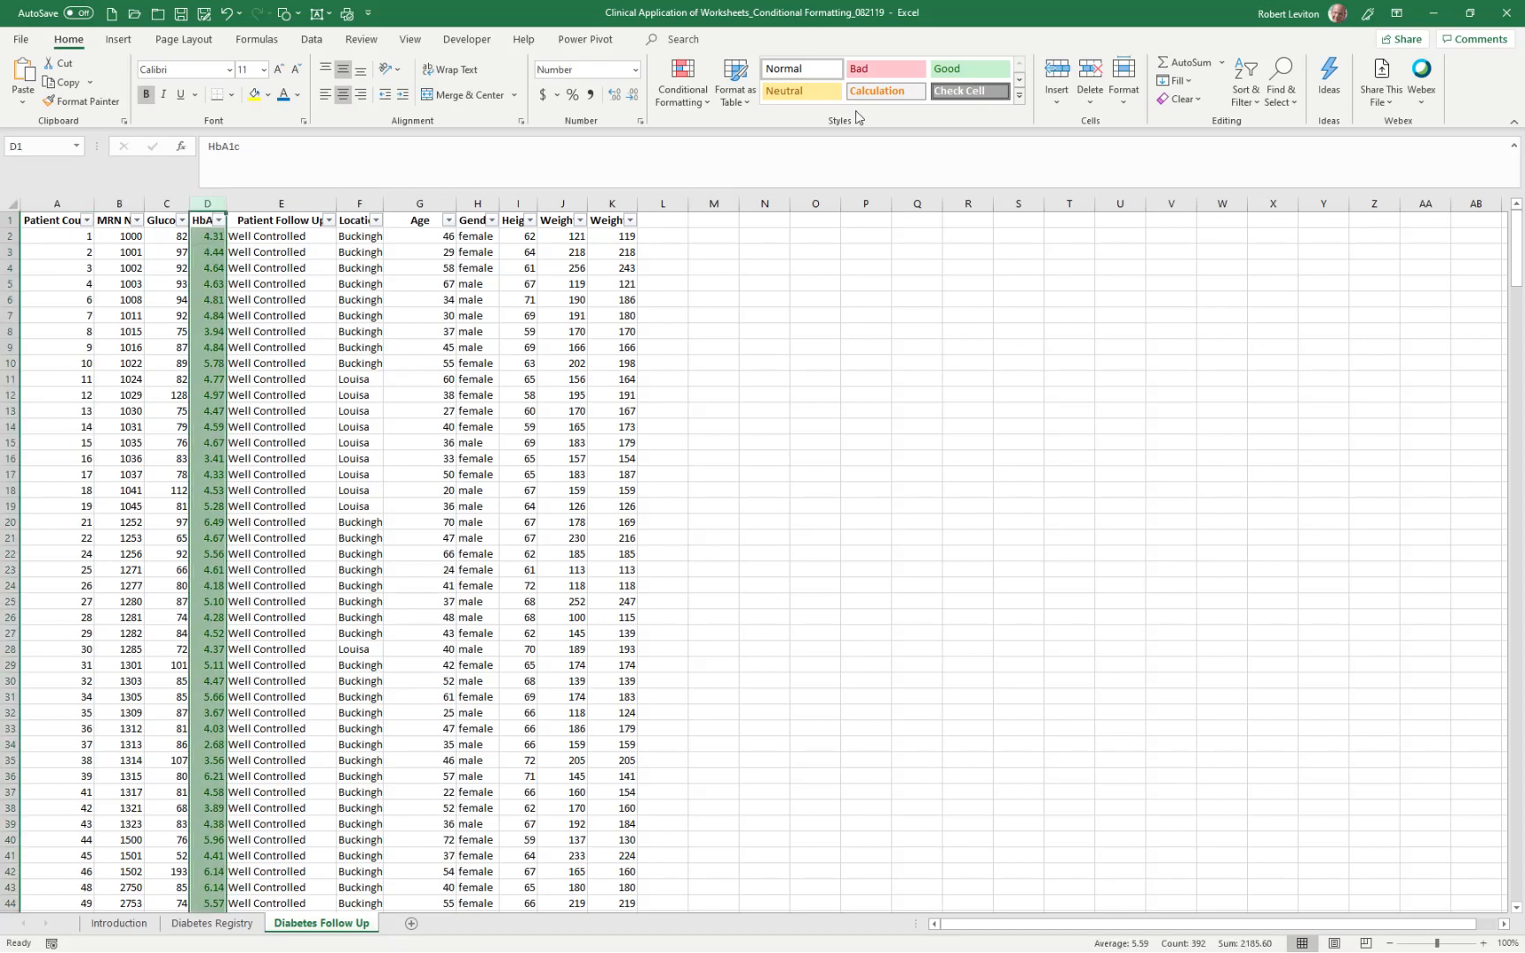
pyautogui.click(685, 91)
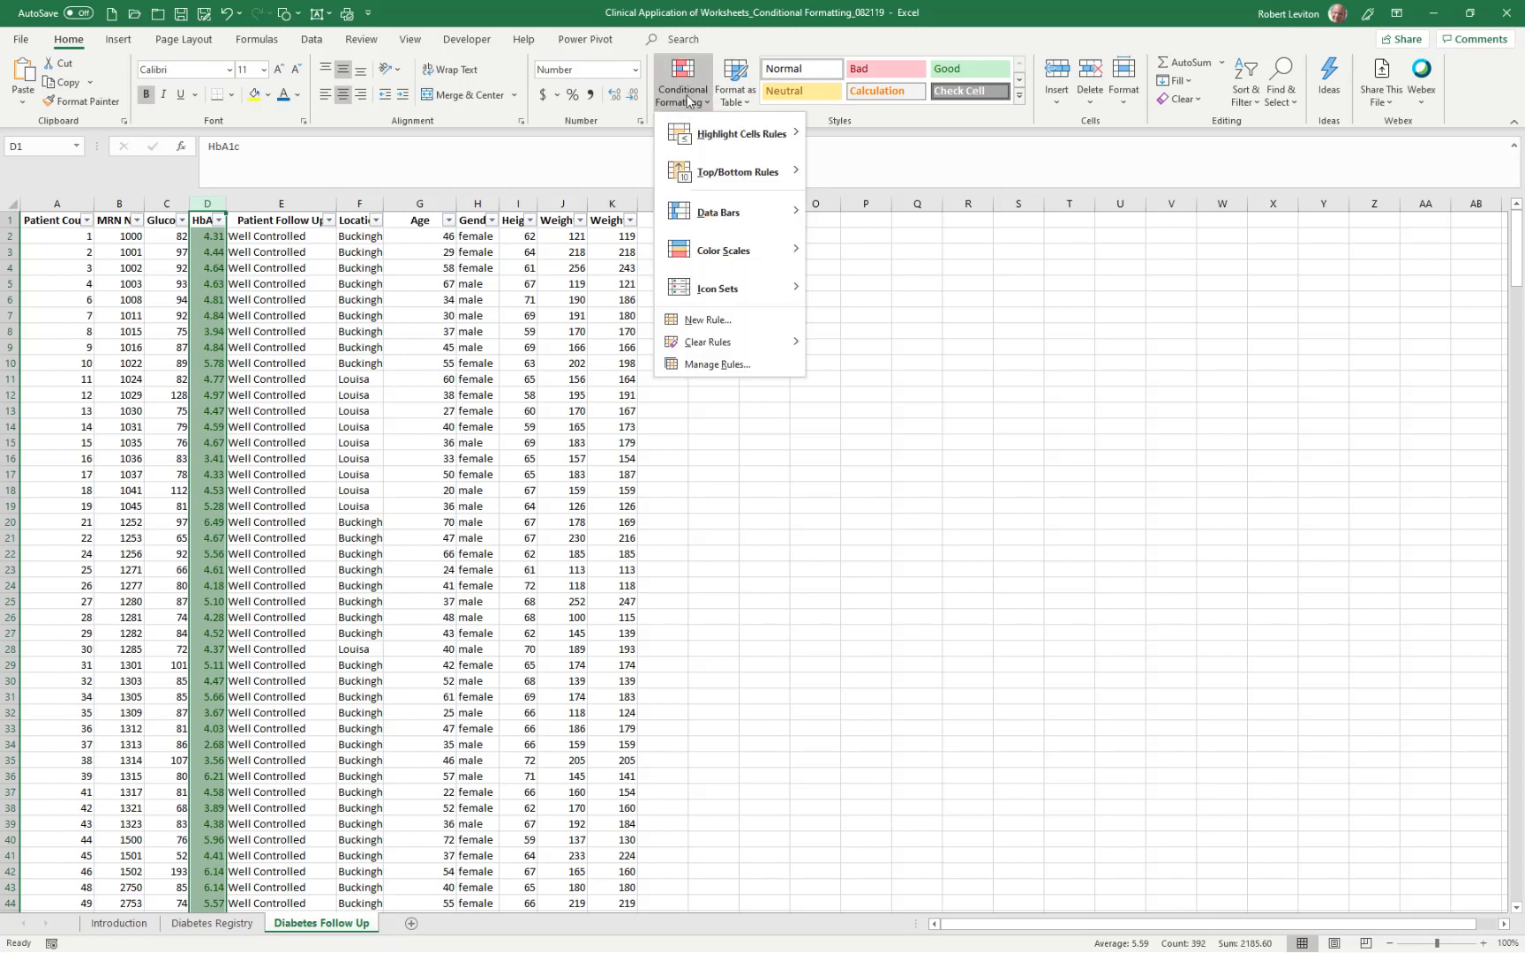
pyautogui.moveTo(730, 344)
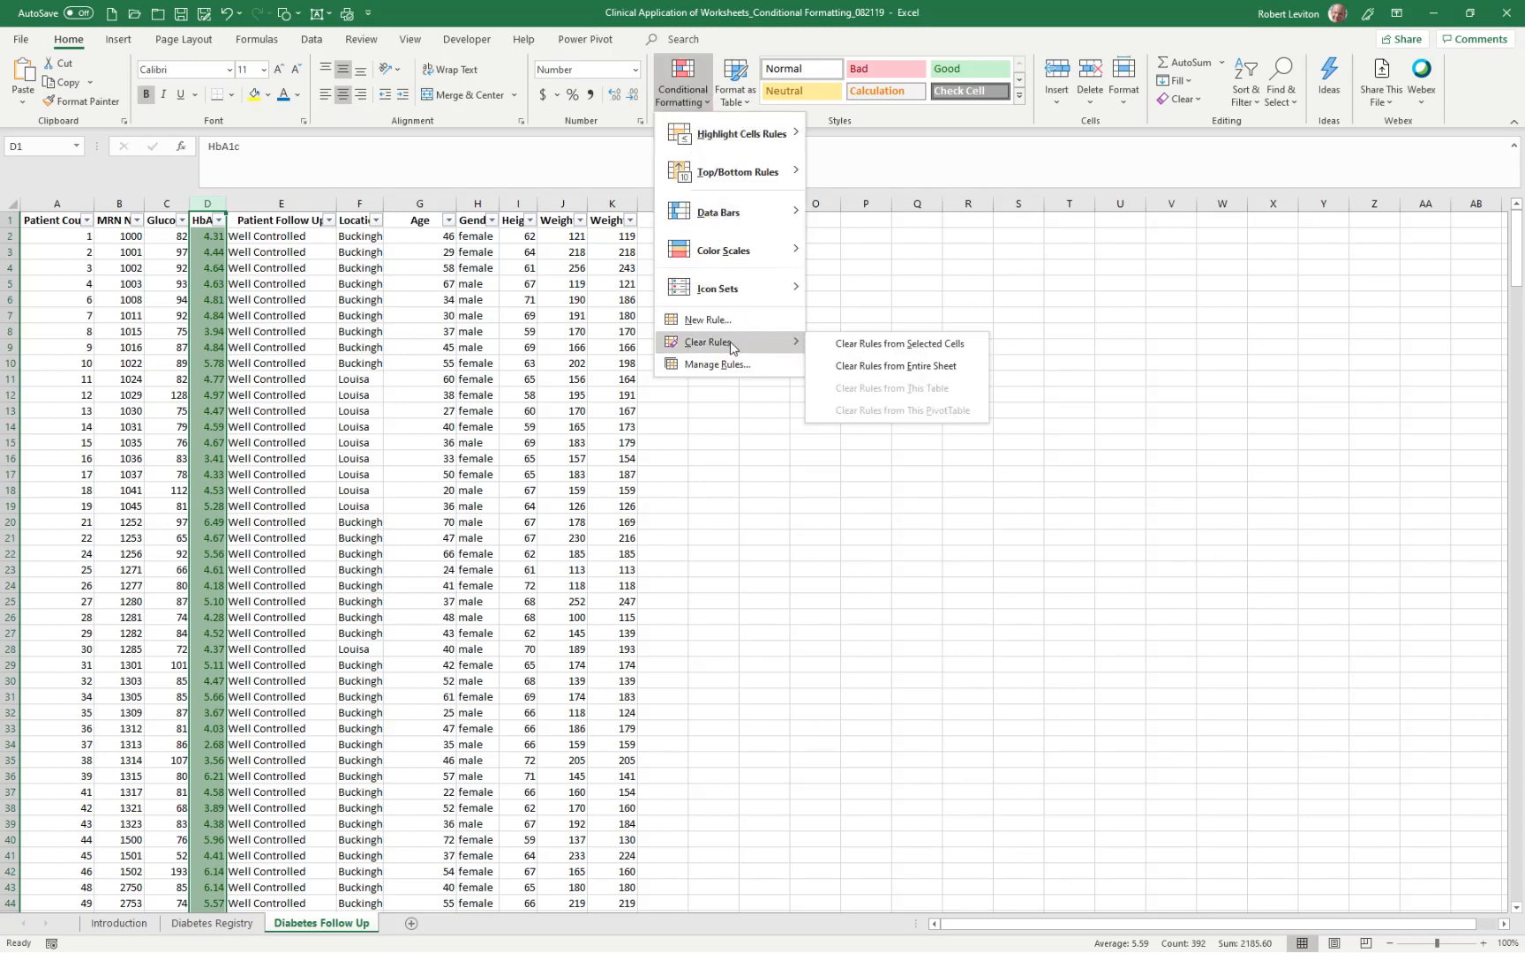
pyautogui.click(893, 366)
pyautogui.click(969, 412)
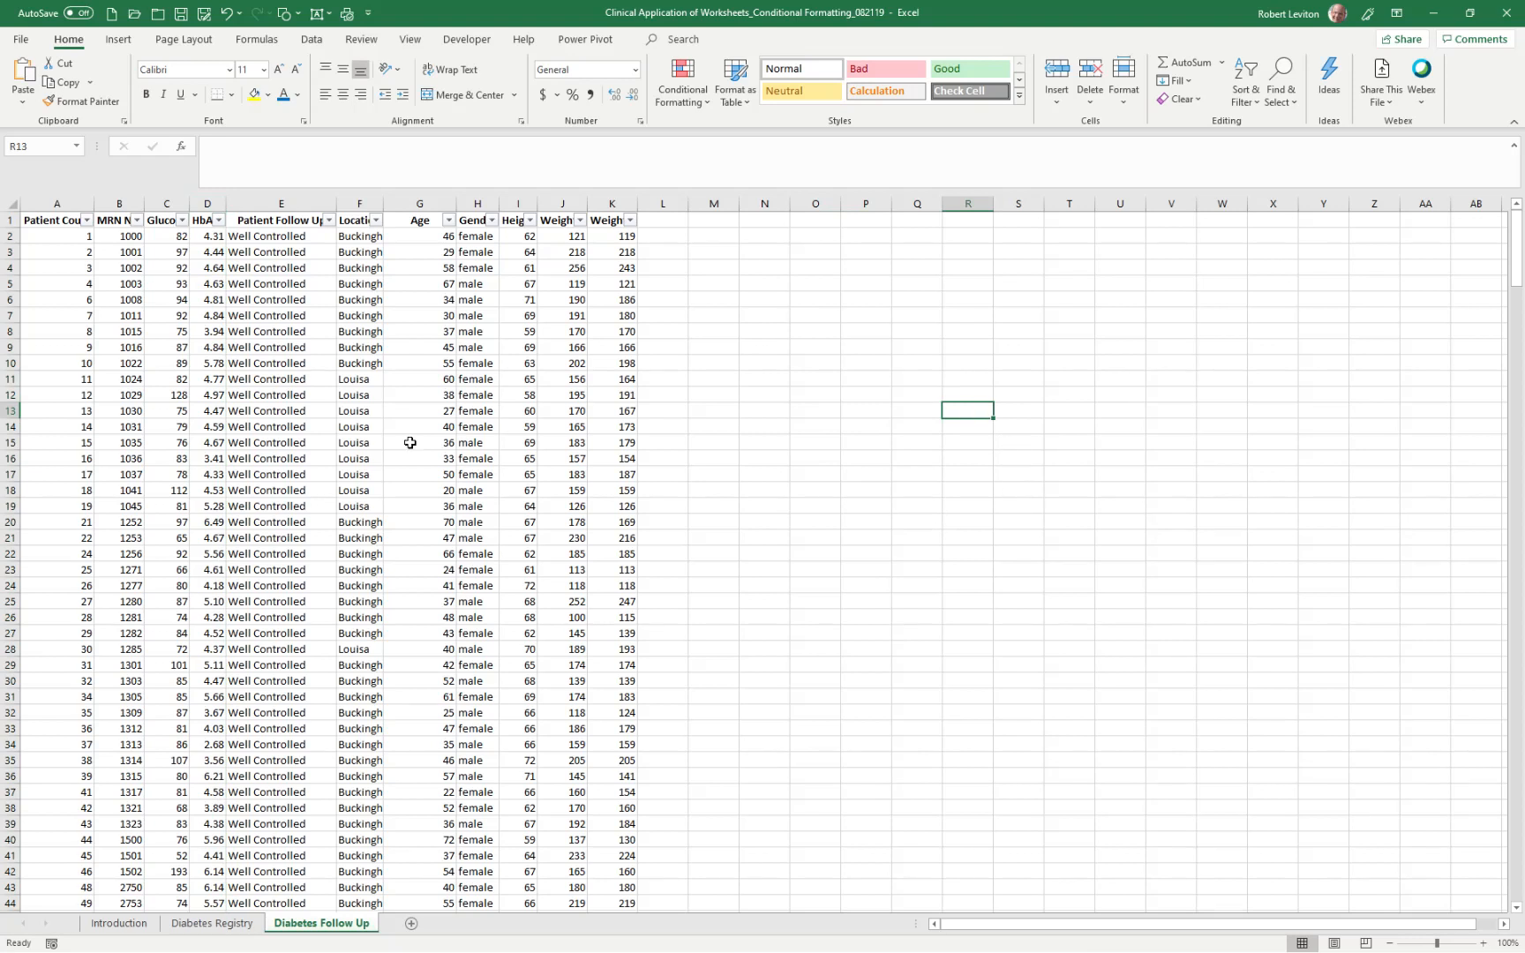
# Step: Highlight HbA1c values less than 7.00 in D2:D391 using Green Fill with Dark Green Text
pyautogui.moveTo(212, 235); pyautogui.dragTo(222, 854)
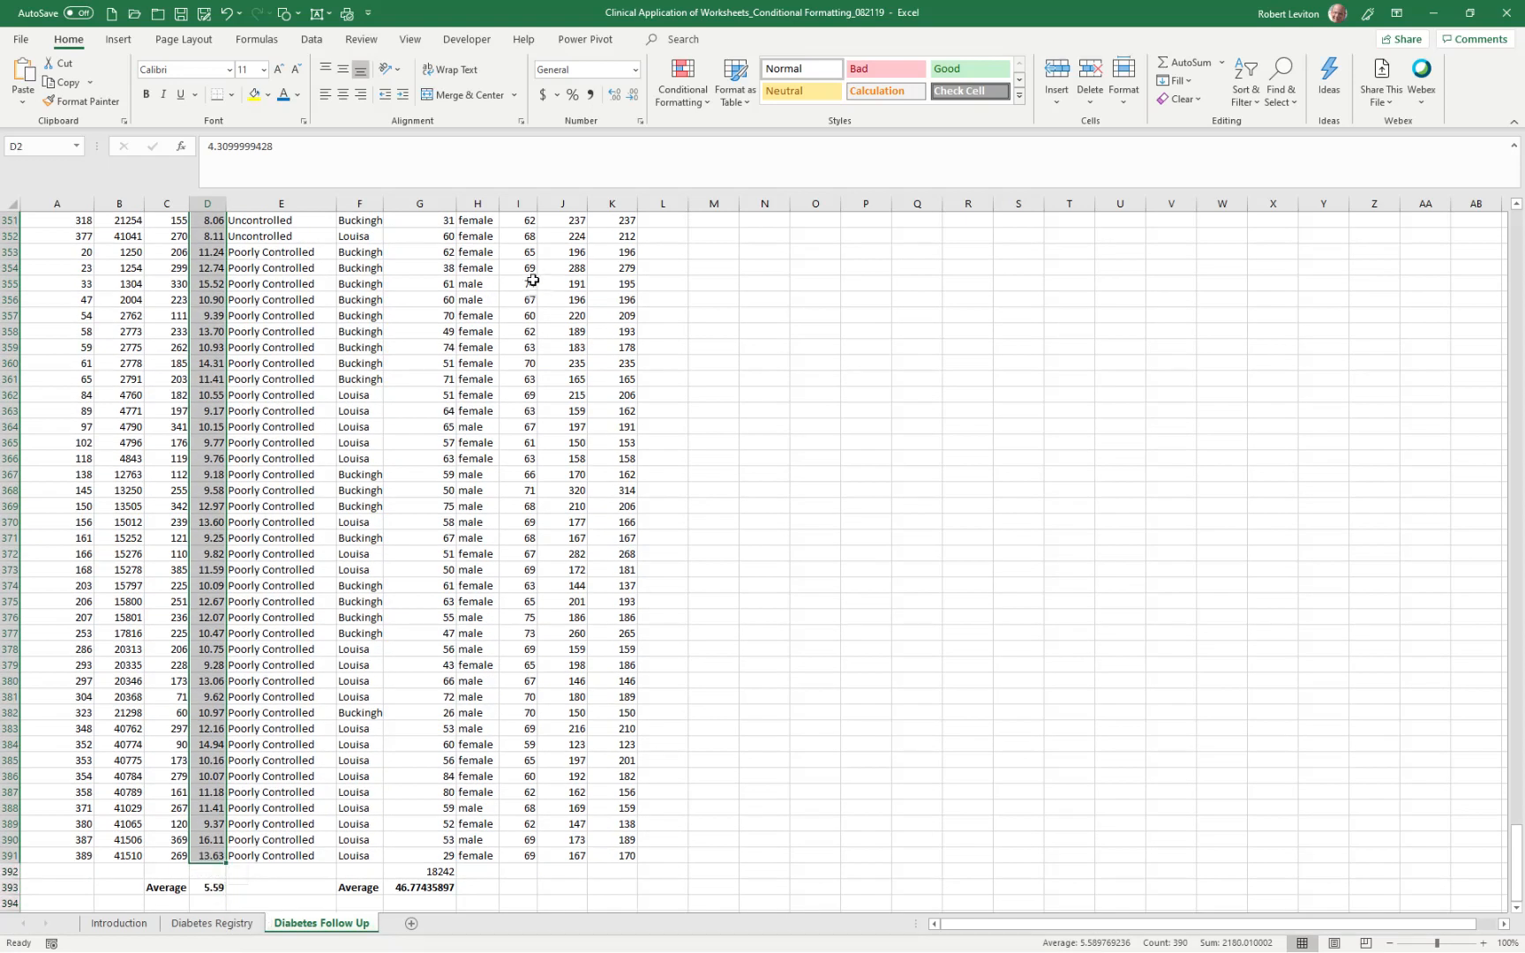
pyautogui.click(677, 88)
pyautogui.moveTo(711, 135)
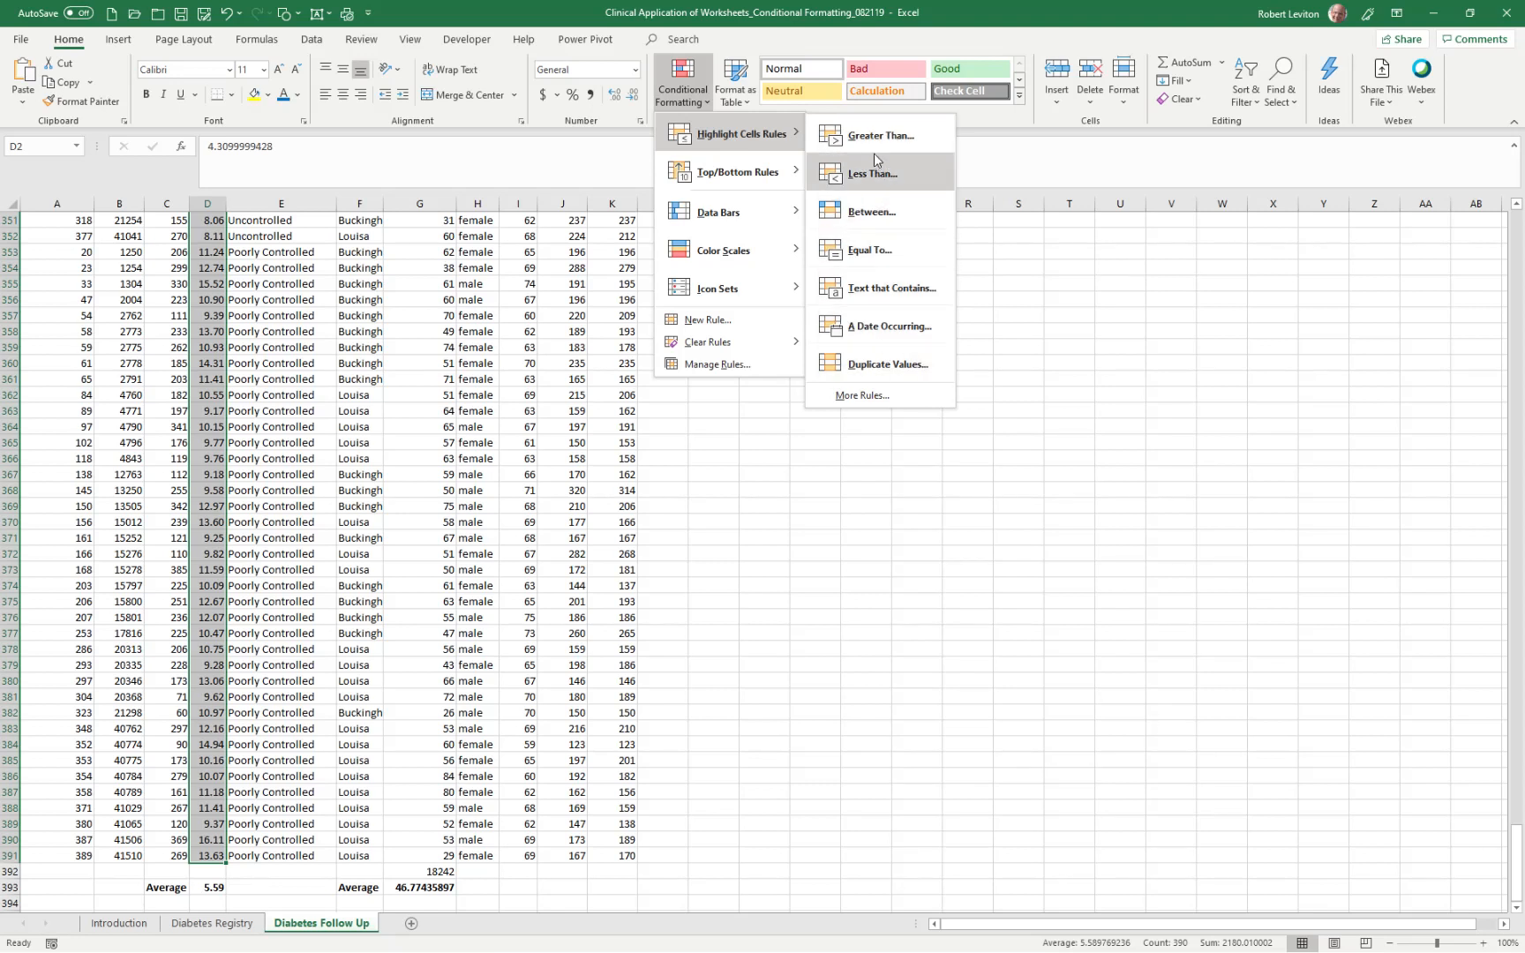
pyautogui.click(867, 182)
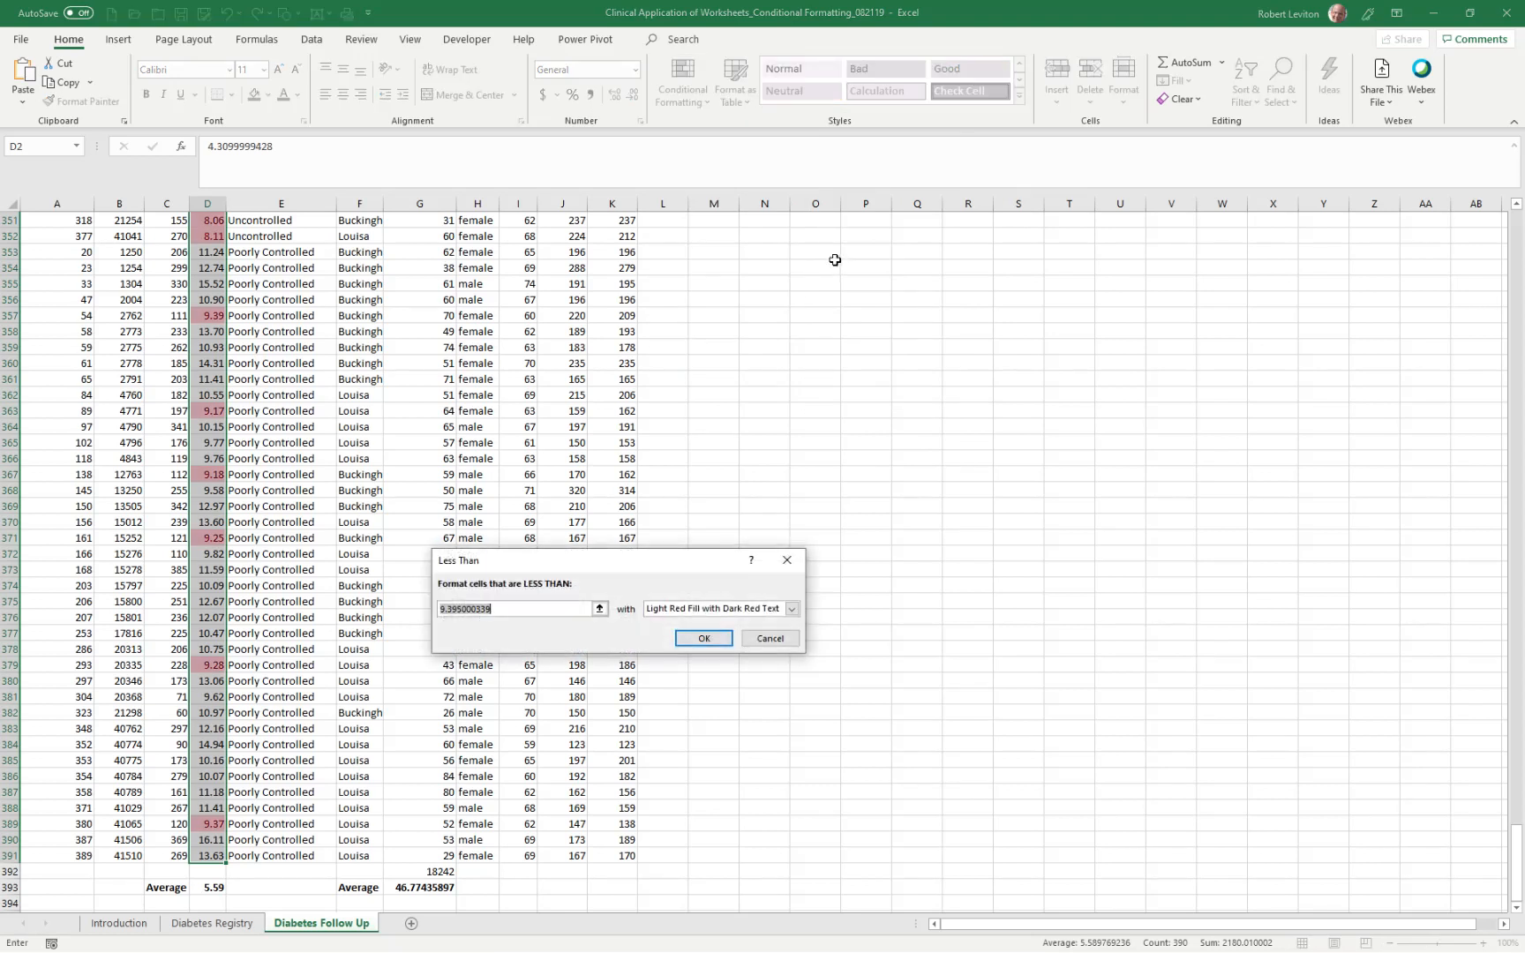
pyautogui.write('7.00')
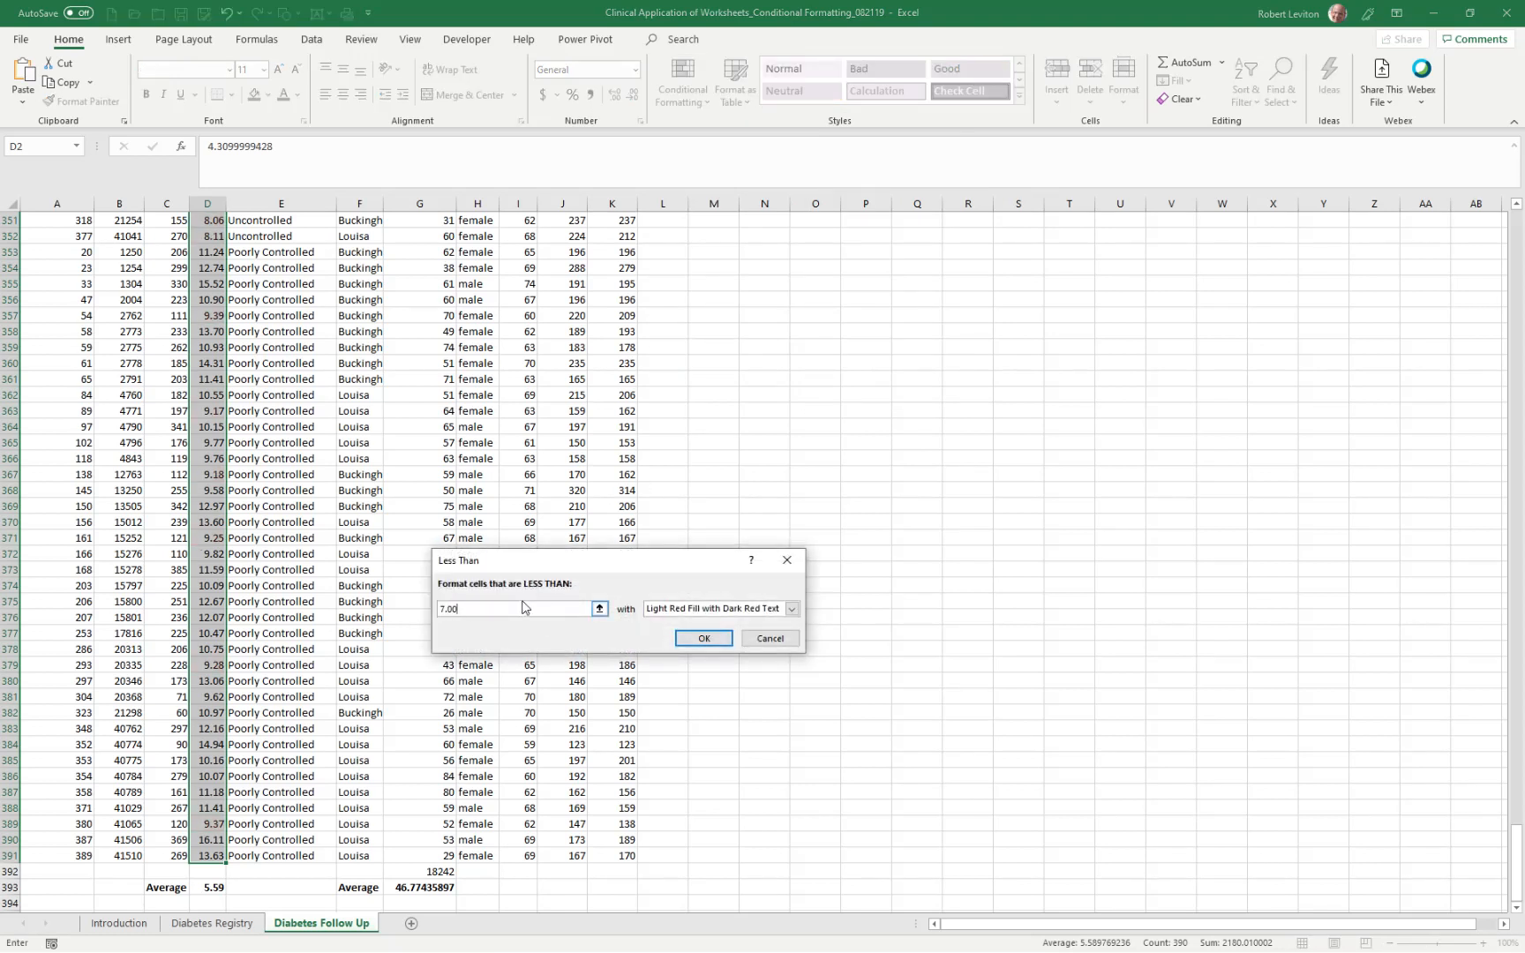
pyautogui.click(793, 609)
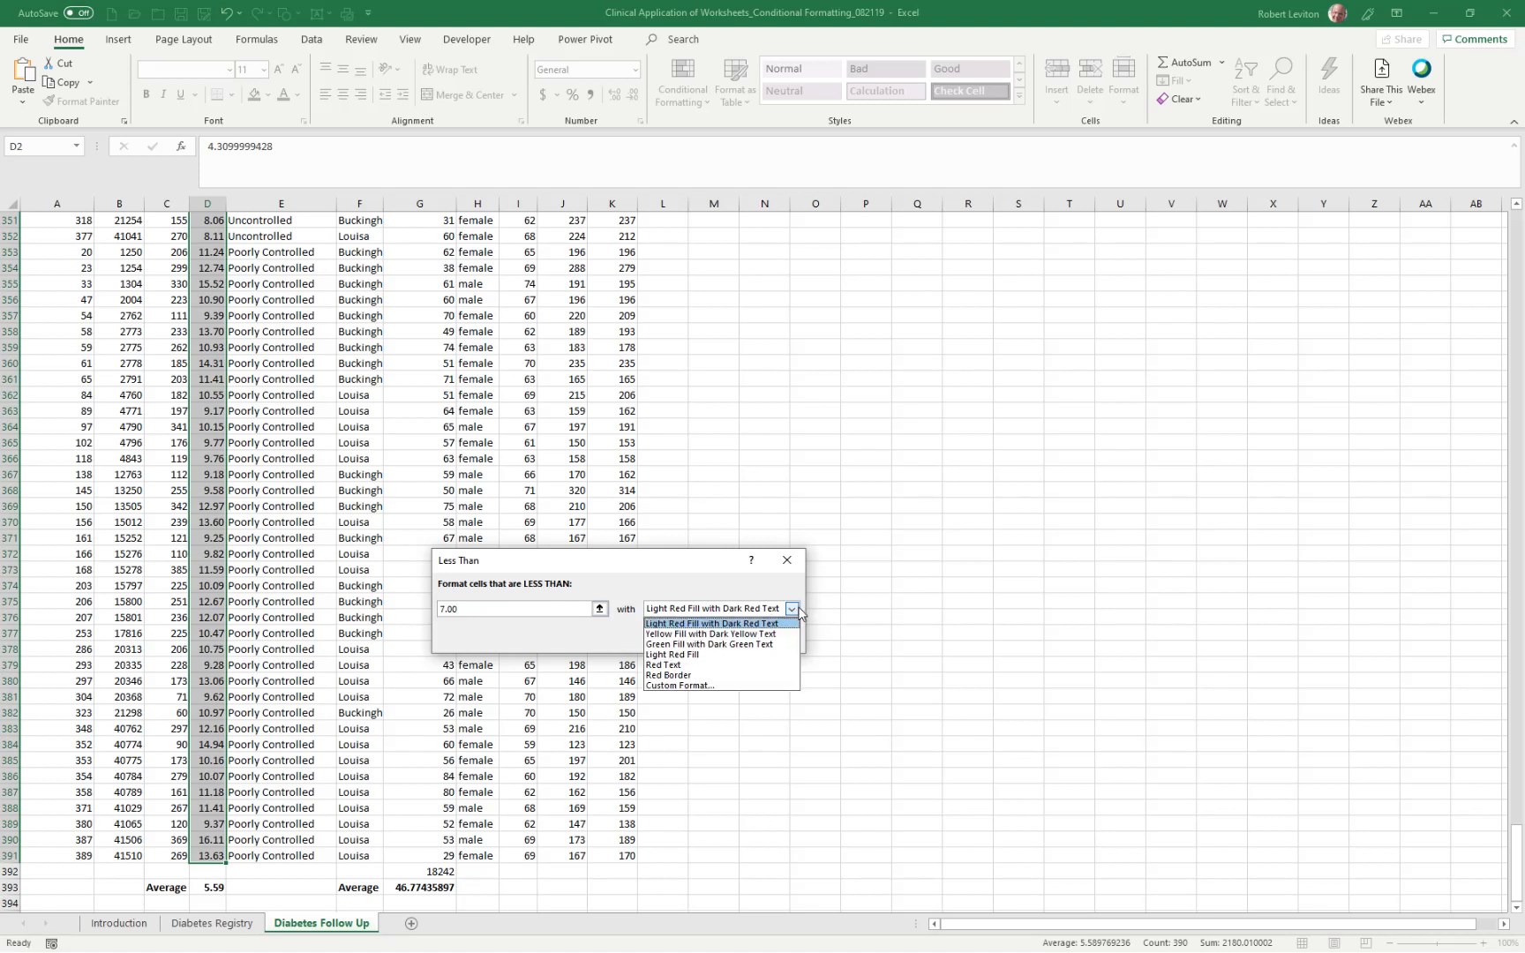
pyautogui.click(739, 645)
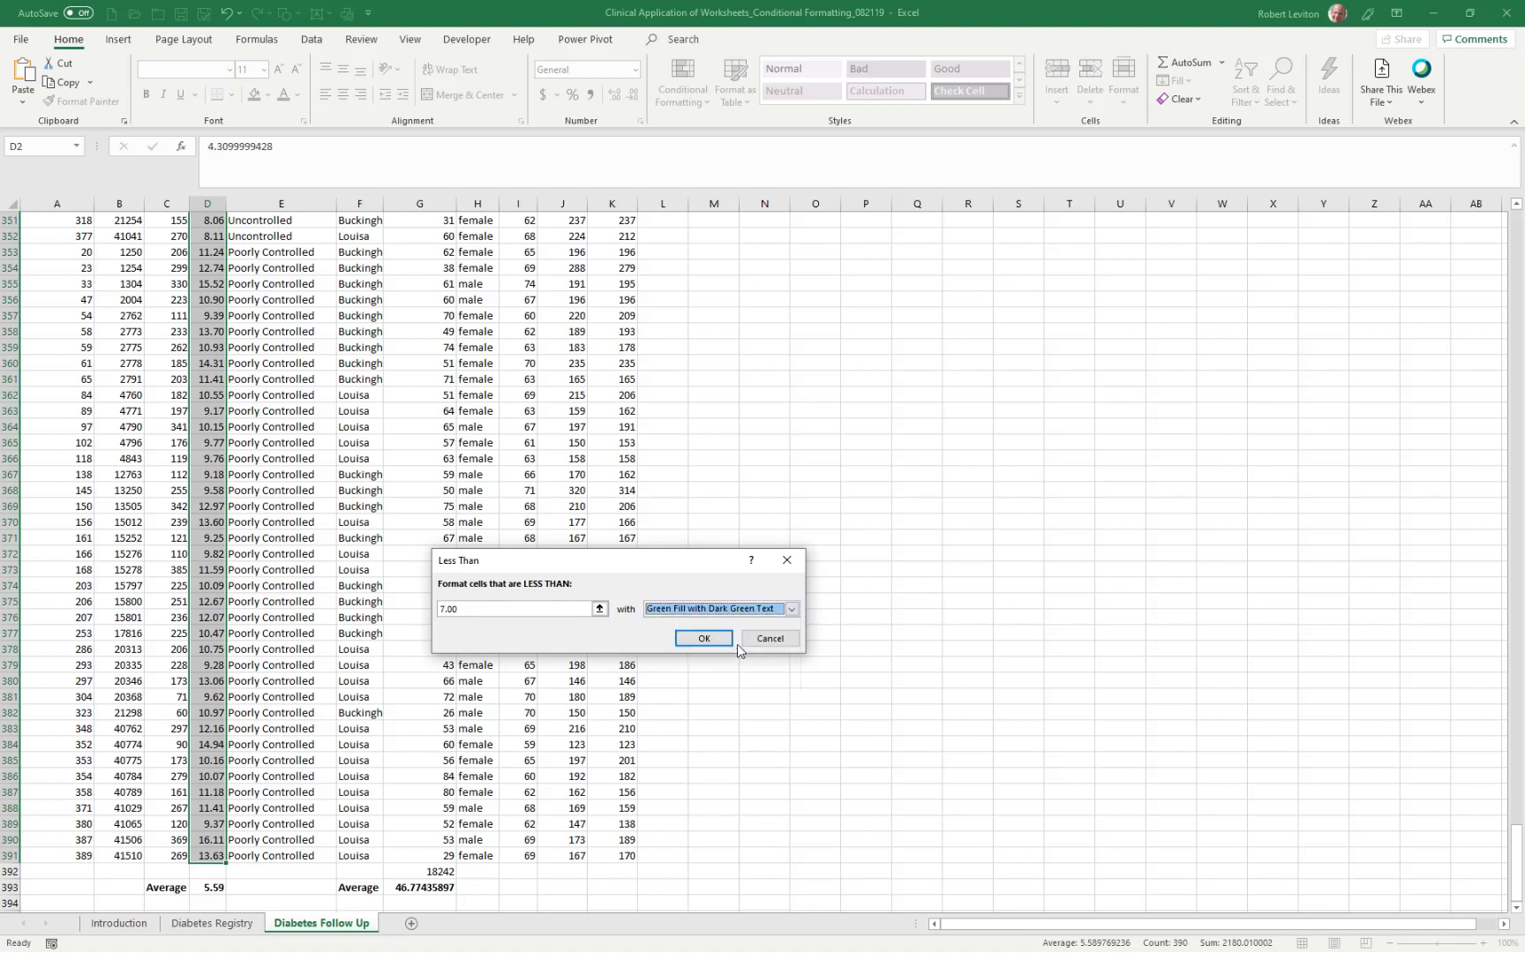
pyautogui.click(700, 638)
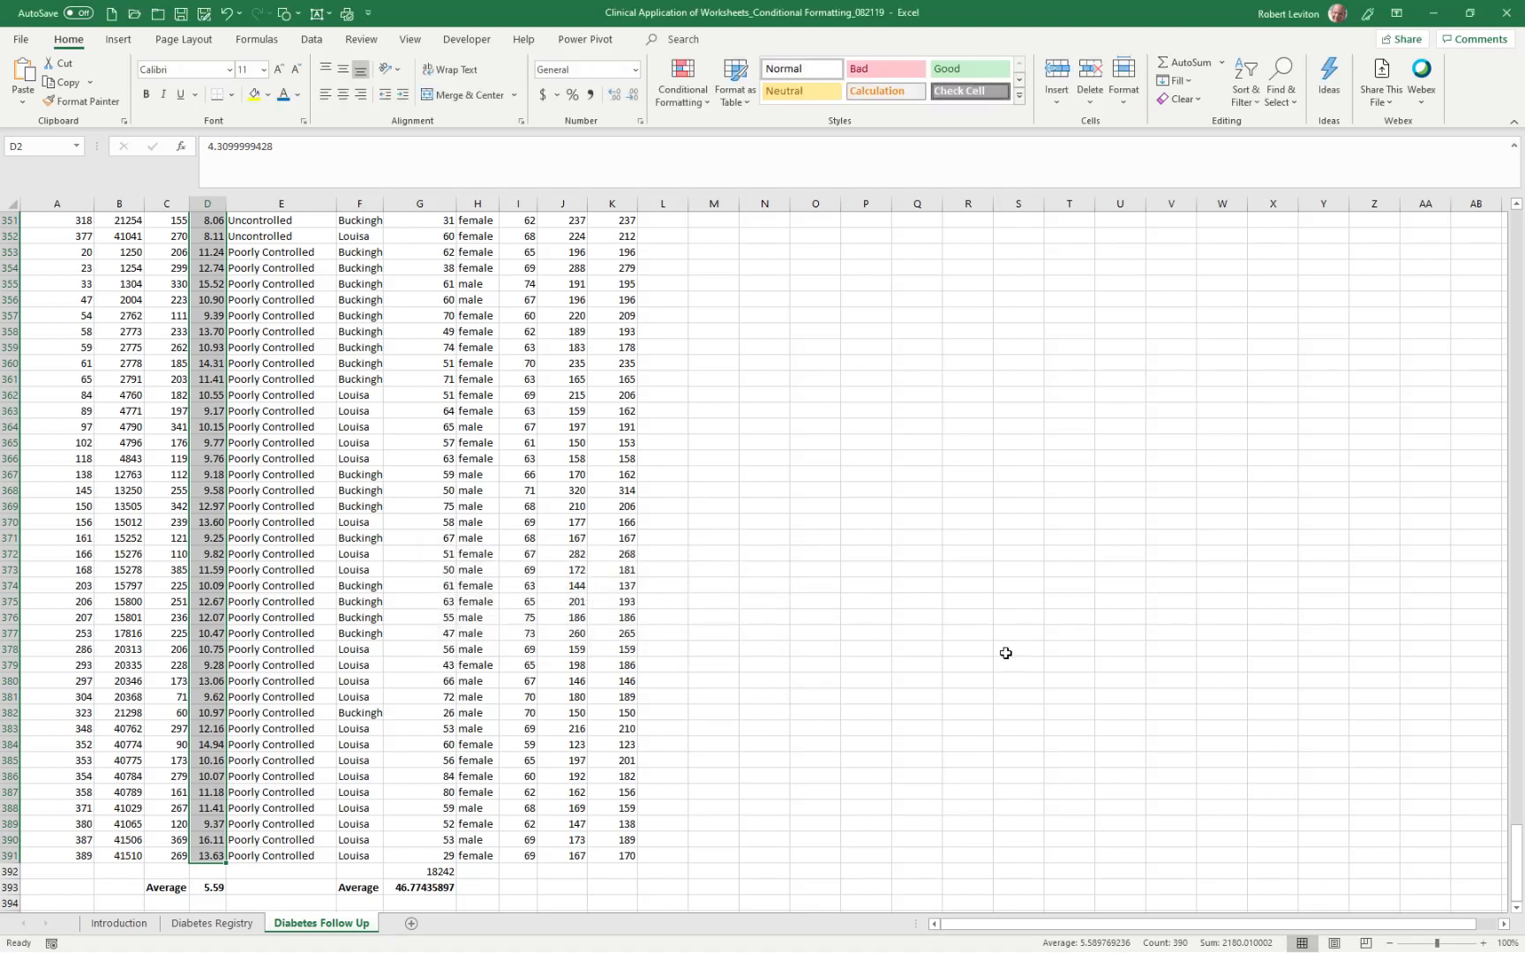
pyautogui.hotkey('ctrl', 'Home')
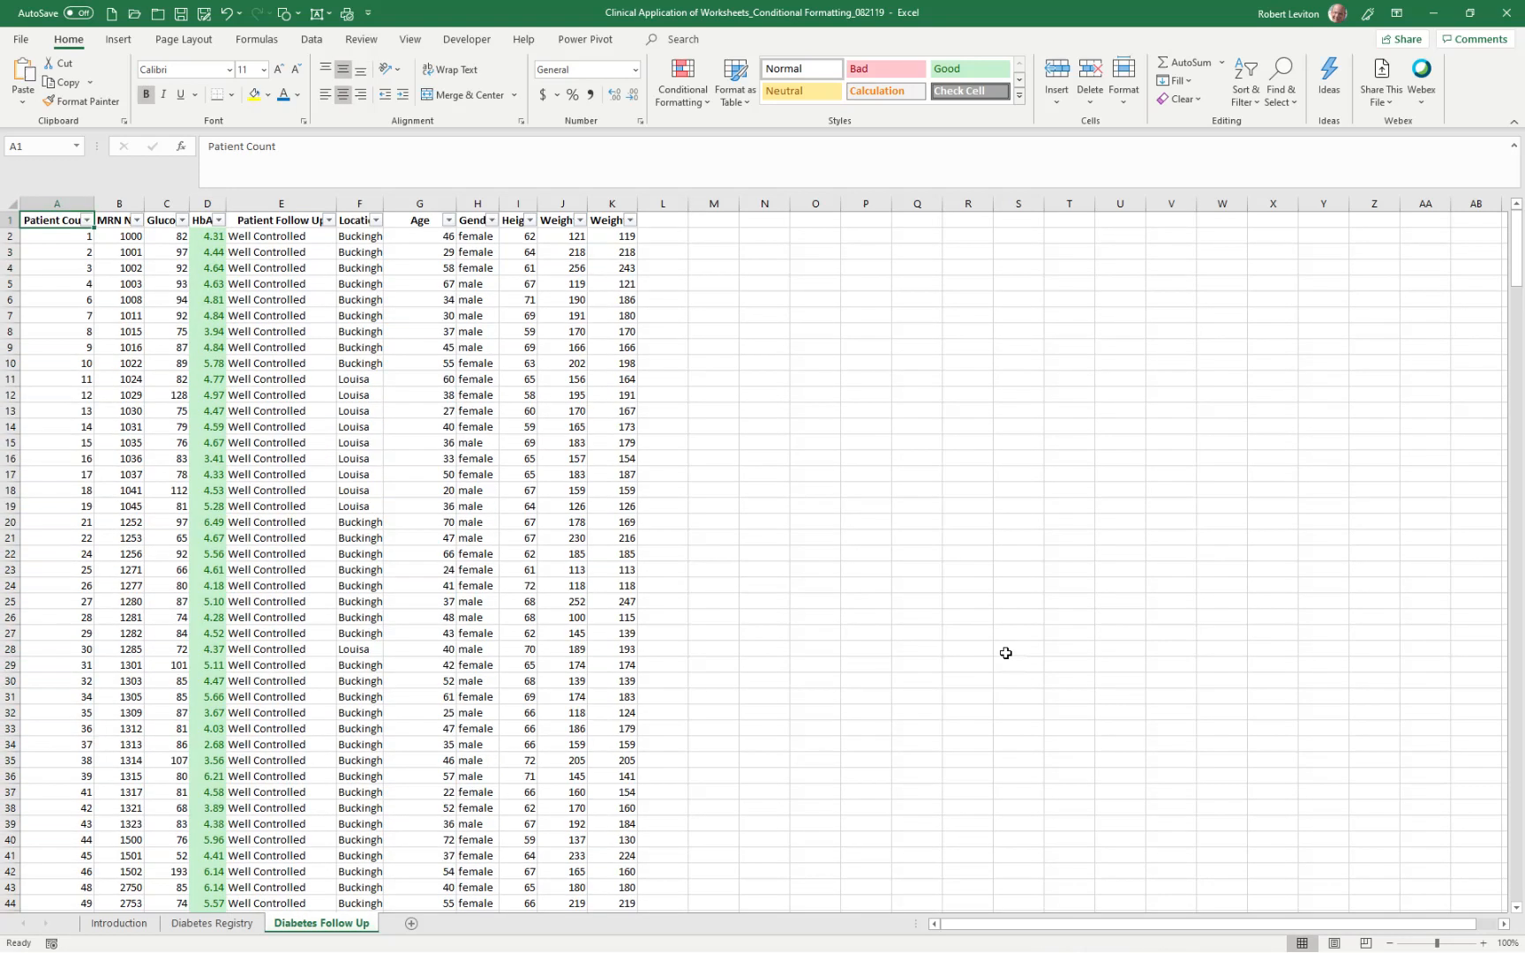
# Step: Set up a Between highlight rule for HbA1c cells D2:D391 with limits 7.01 and 8.00
pyautogui.moveTo(209, 236); pyautogui.dragTo(211, 851)
pyautogui.click(693, 99)
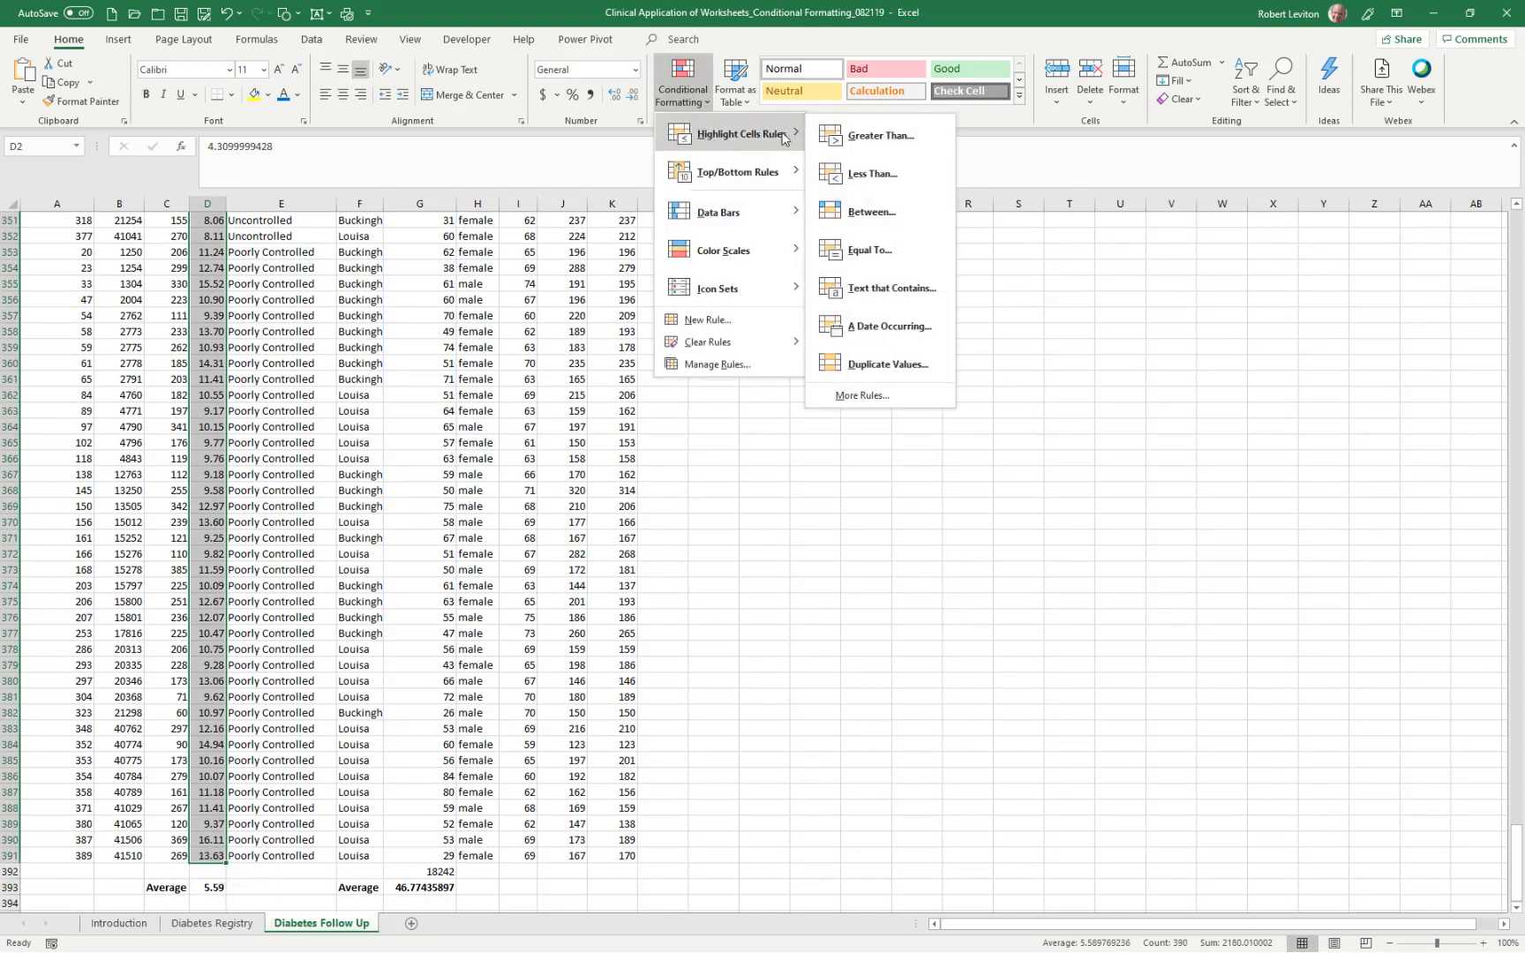
pyautogui.click(850, 212)
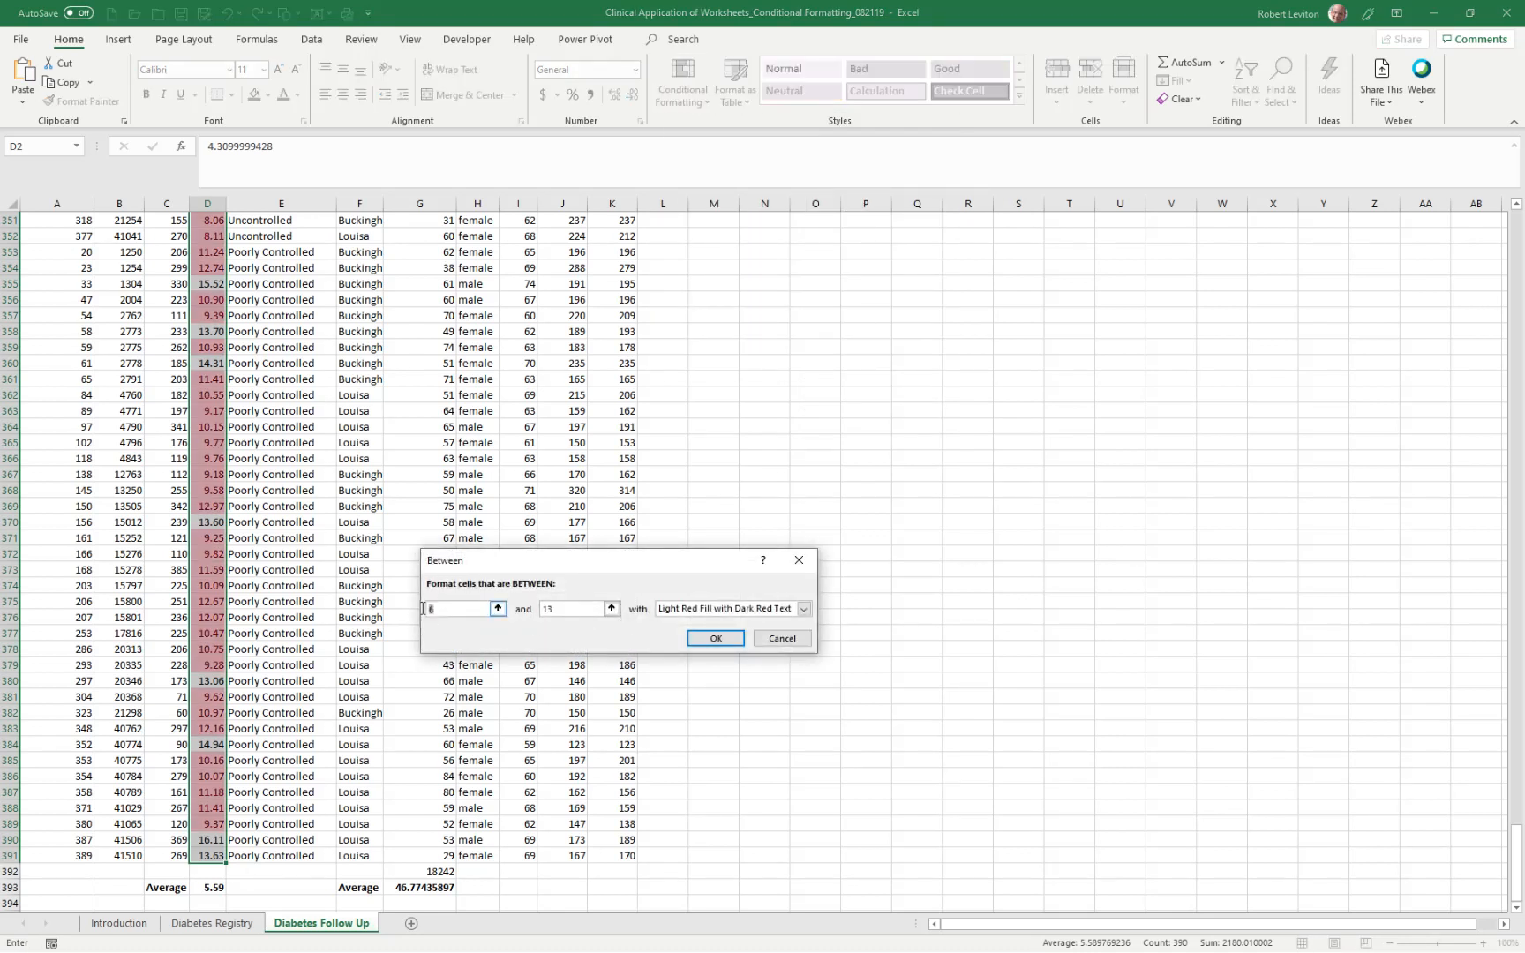
pyautogui.write('7.01')
pyautogui.moveTo(573, 610); pyautogui.dragTo(538, 607)
pyautogui.write('8')
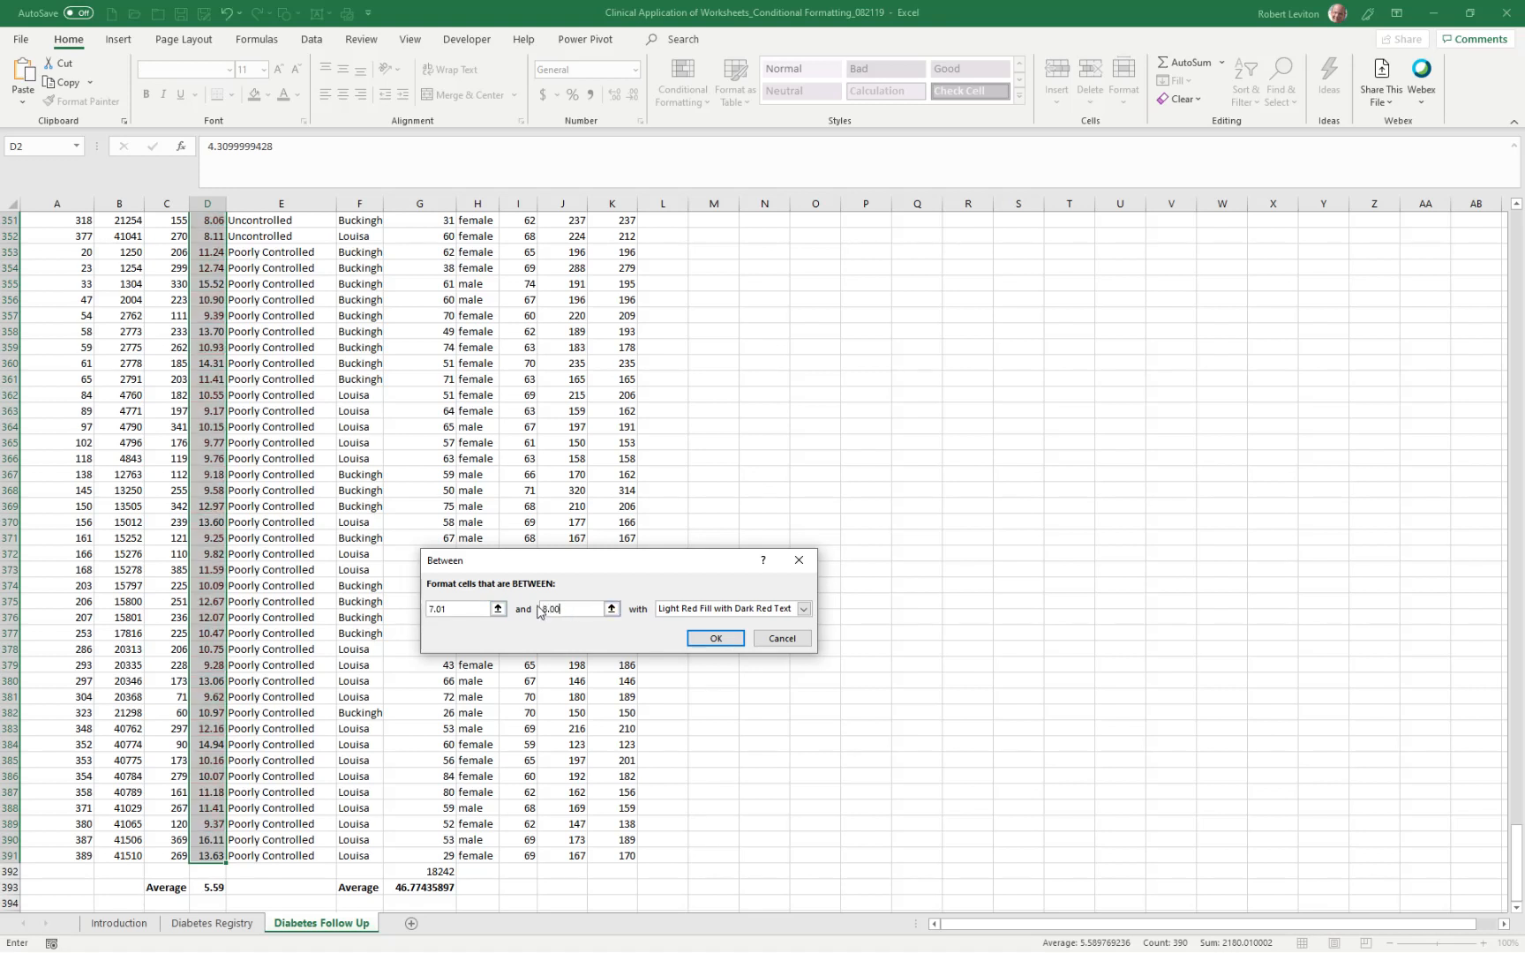
# Step: Give the Between rule a custom light green background fill and apply it to the HbA1c cells
pyautogui.click(804, 609)
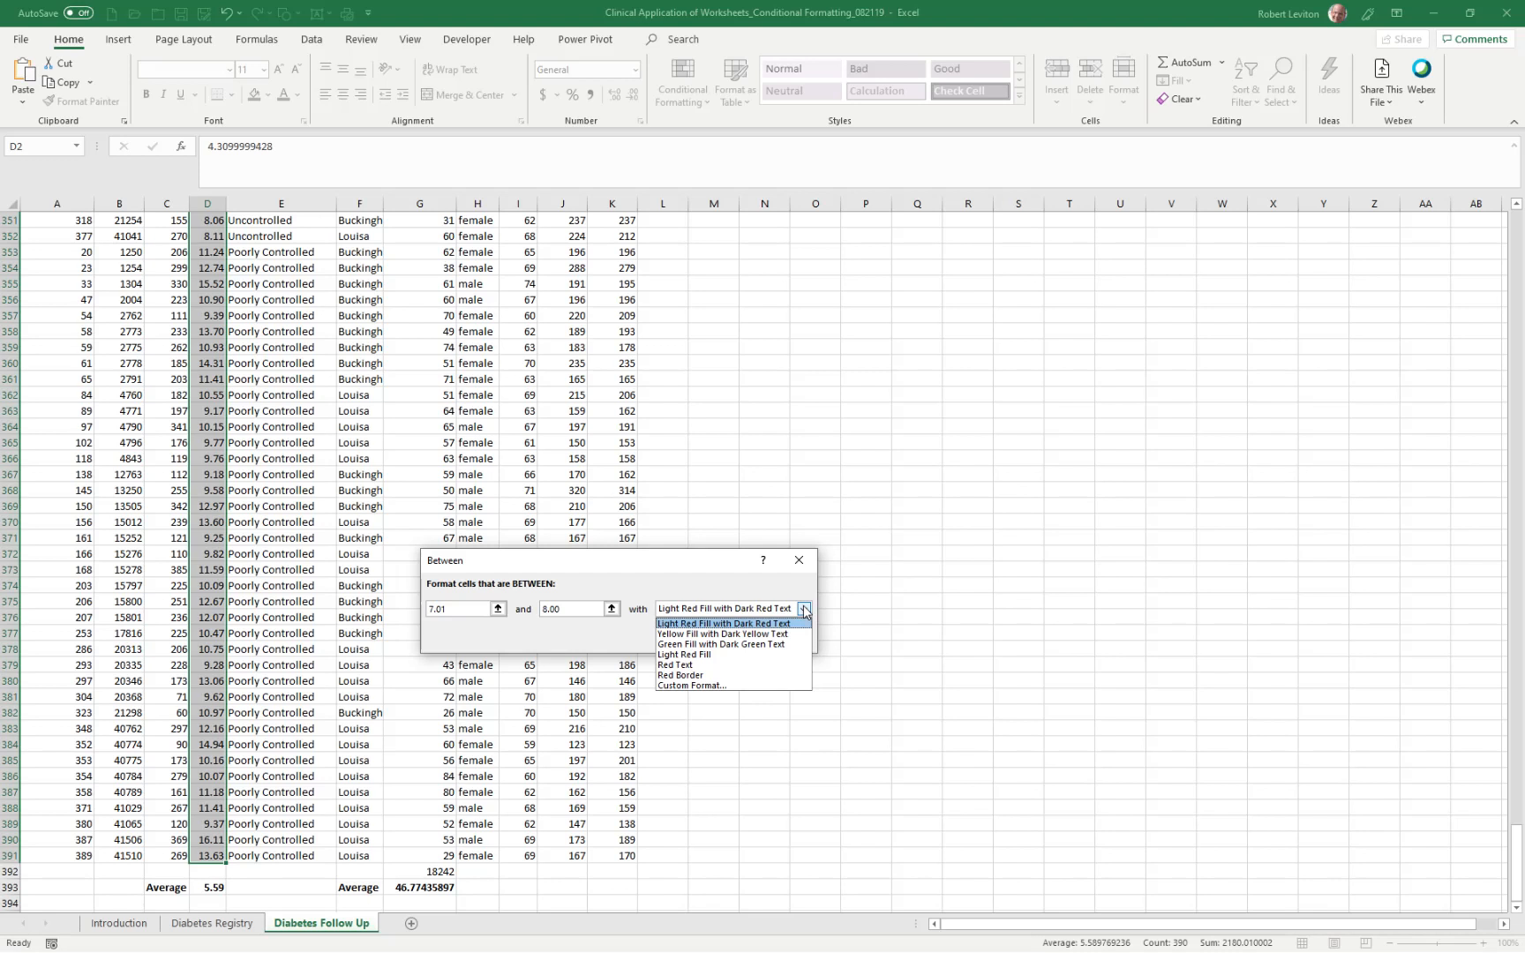
pyautogui.click(722, 686)
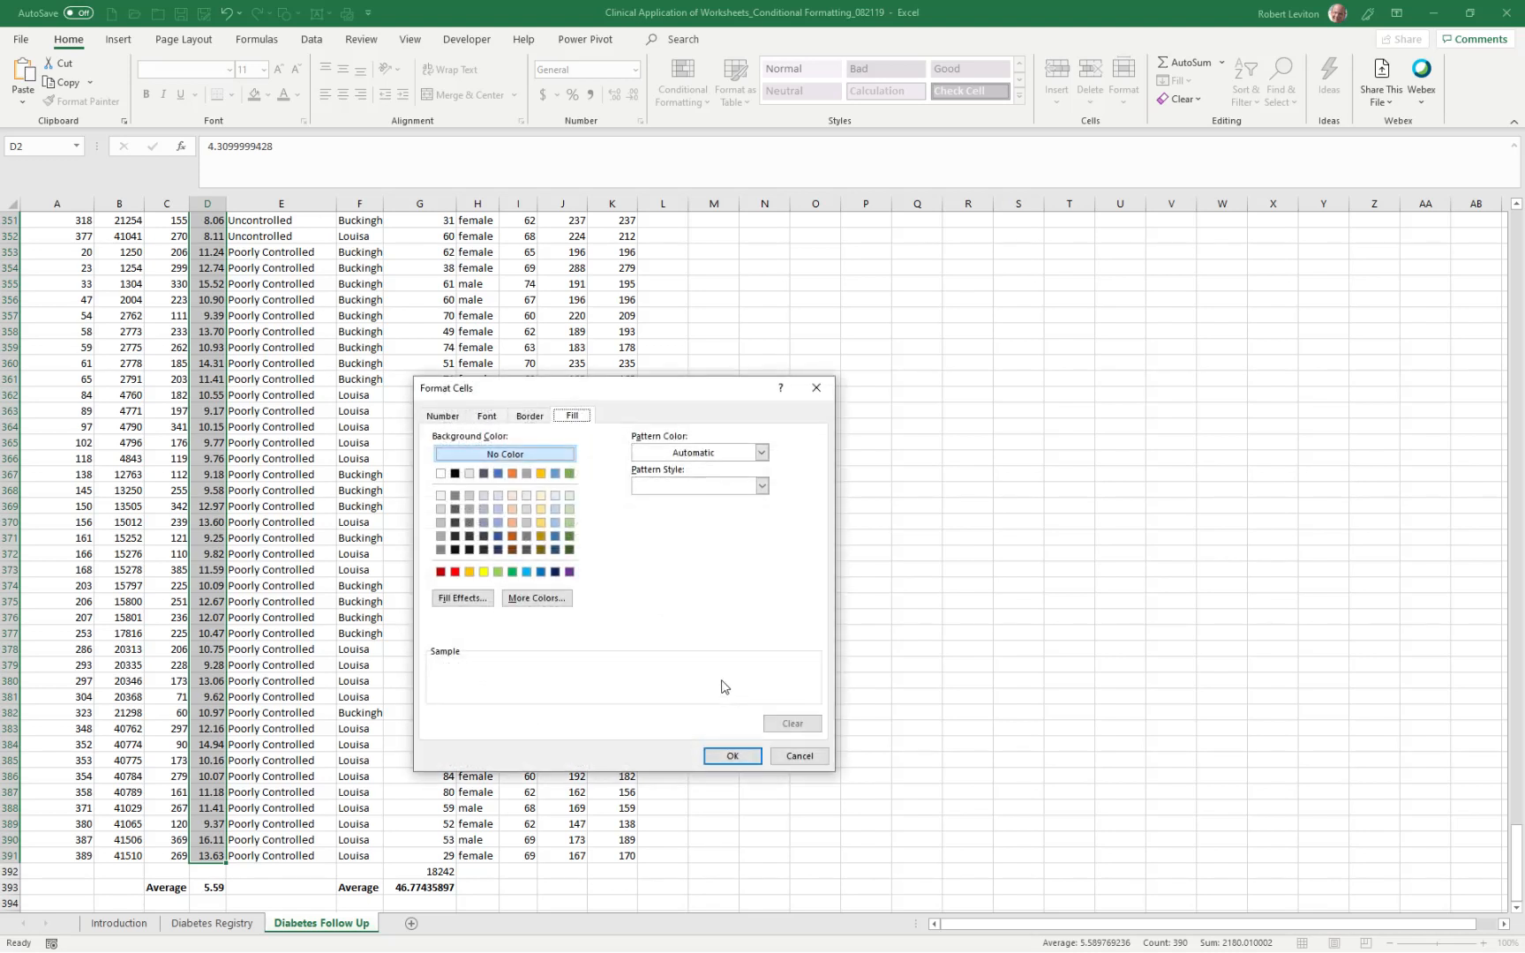
pyautogui.click(570, 523)
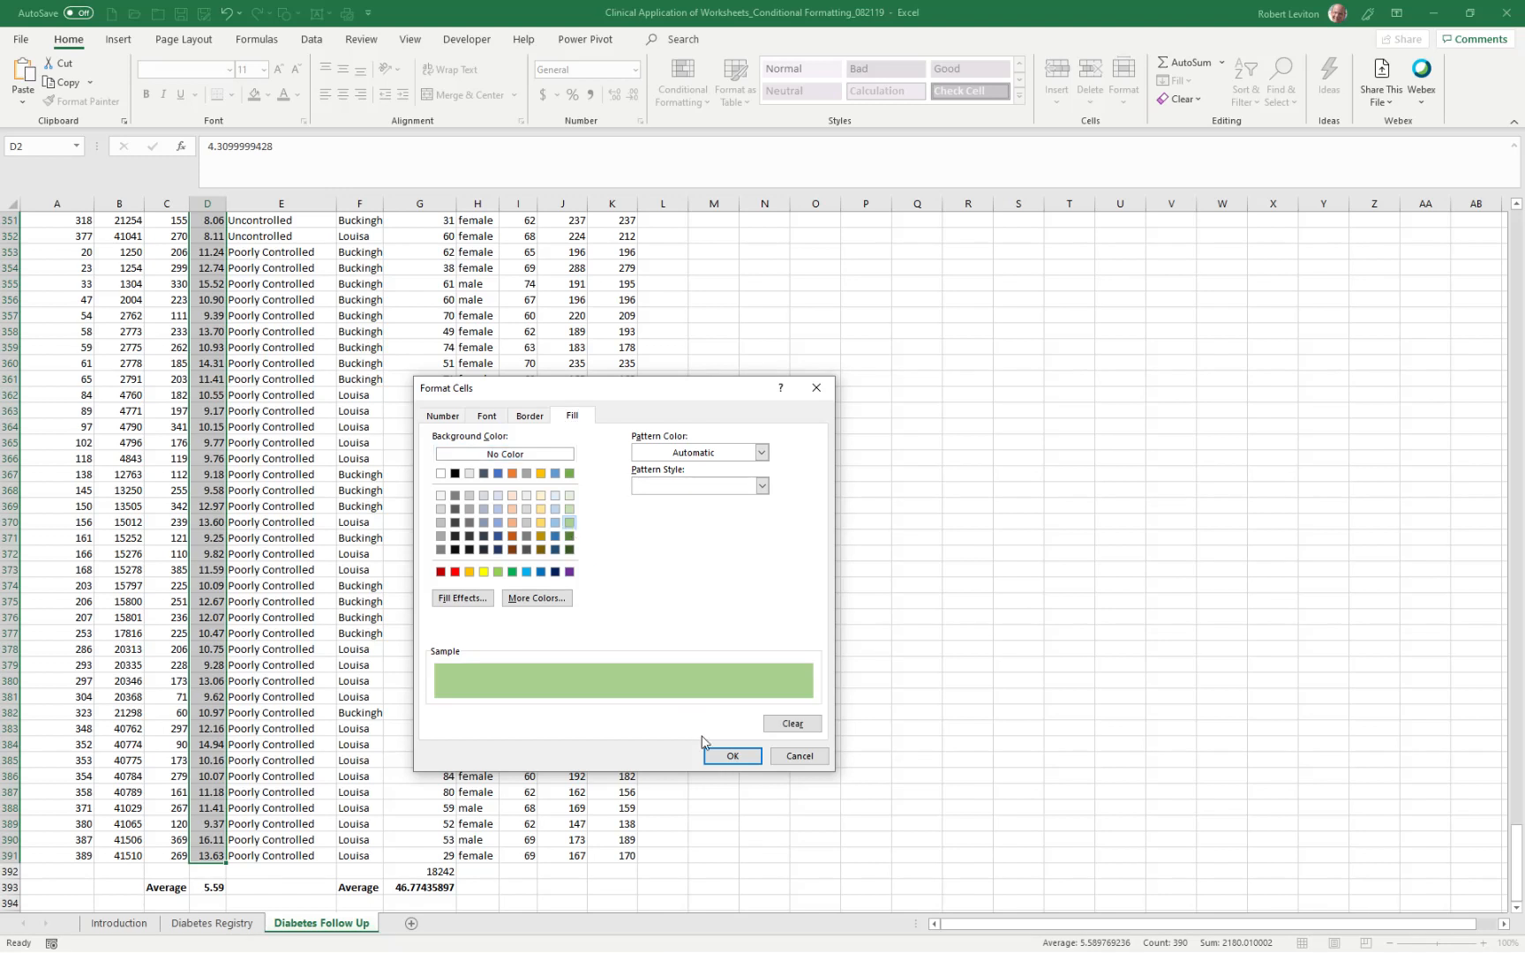
pyautogui.click(731, 758)
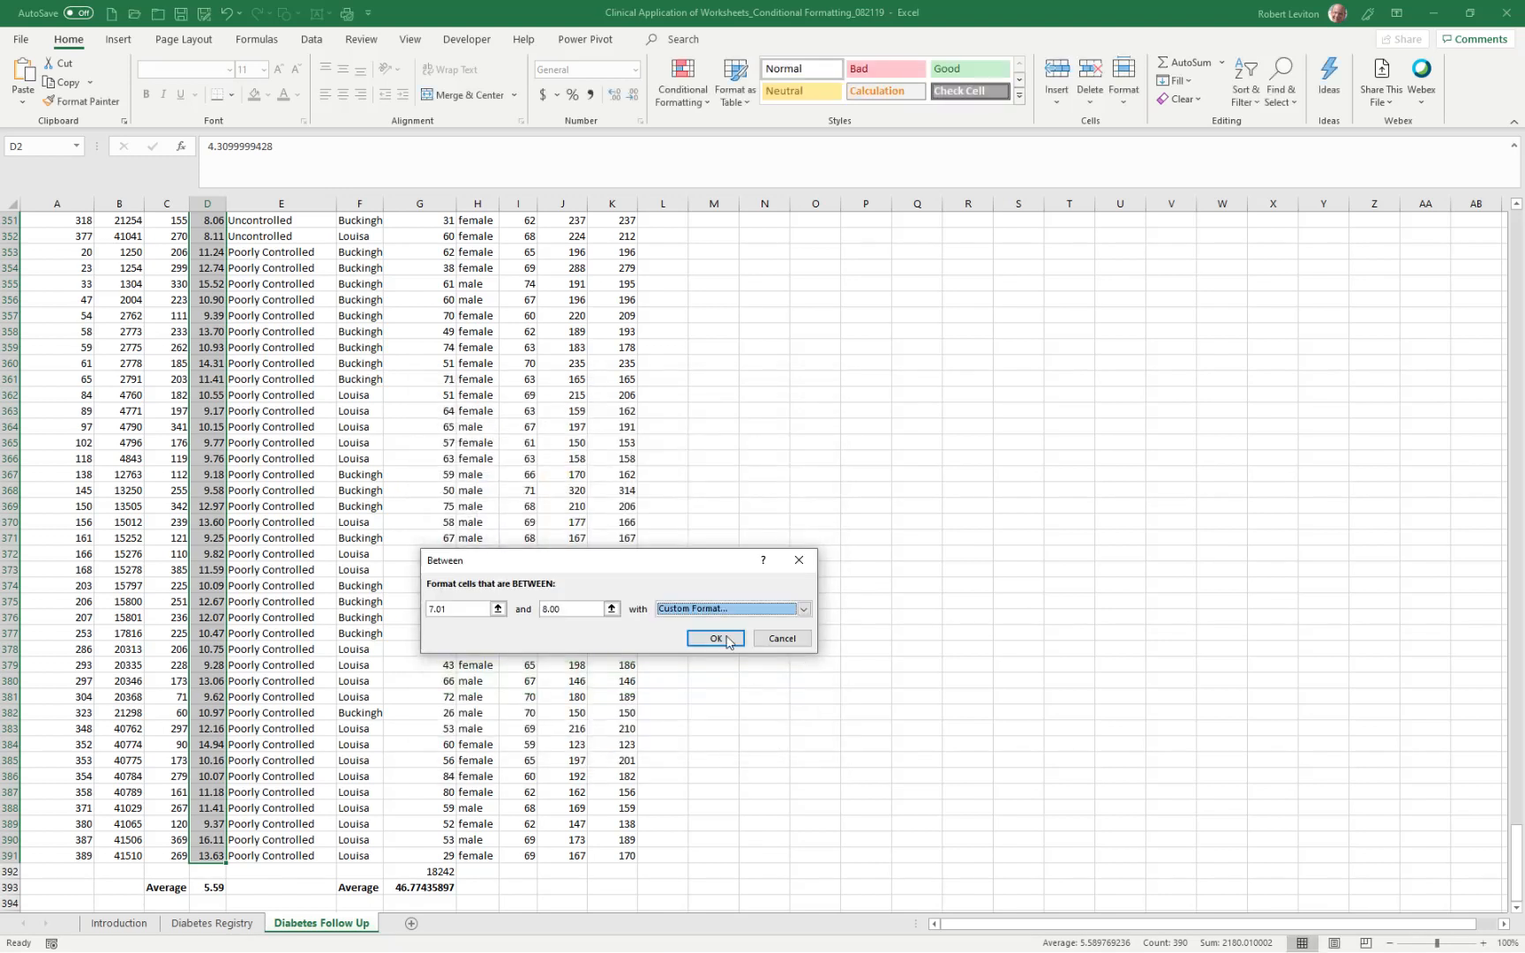
pyautogui.click(715, 639)
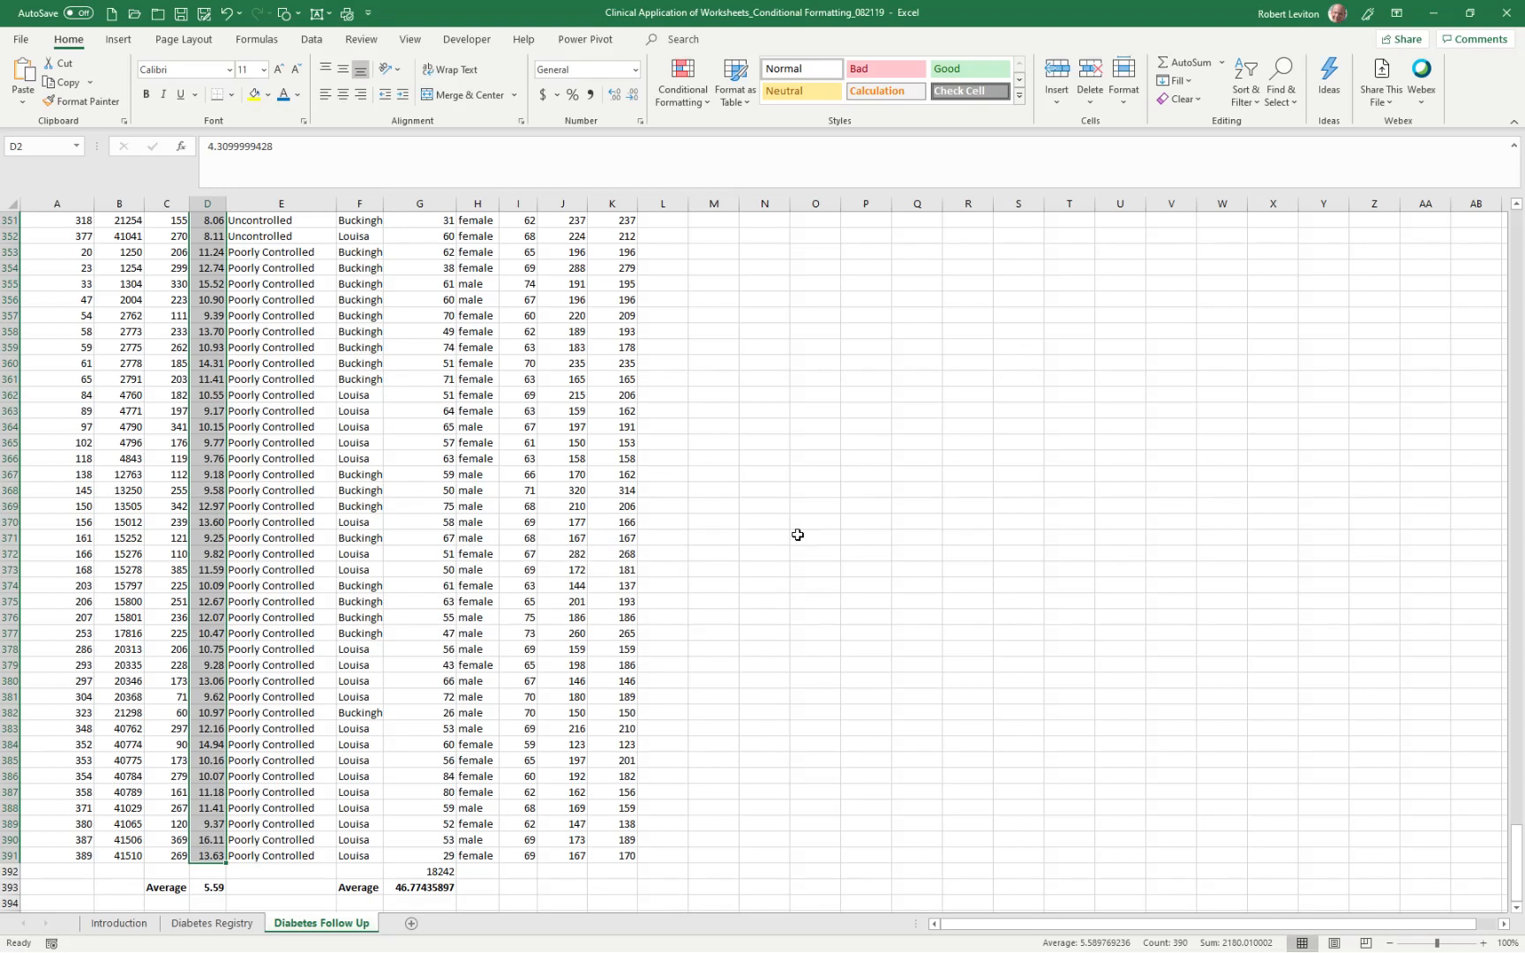
pyautogui.hotkey('ctrl', 'Home')
pyautogui.scroll(-20, 664, 726)
pyautogui.scroll(-20, 402, 761)
pyautogui.scroll(-20, 352, 657)
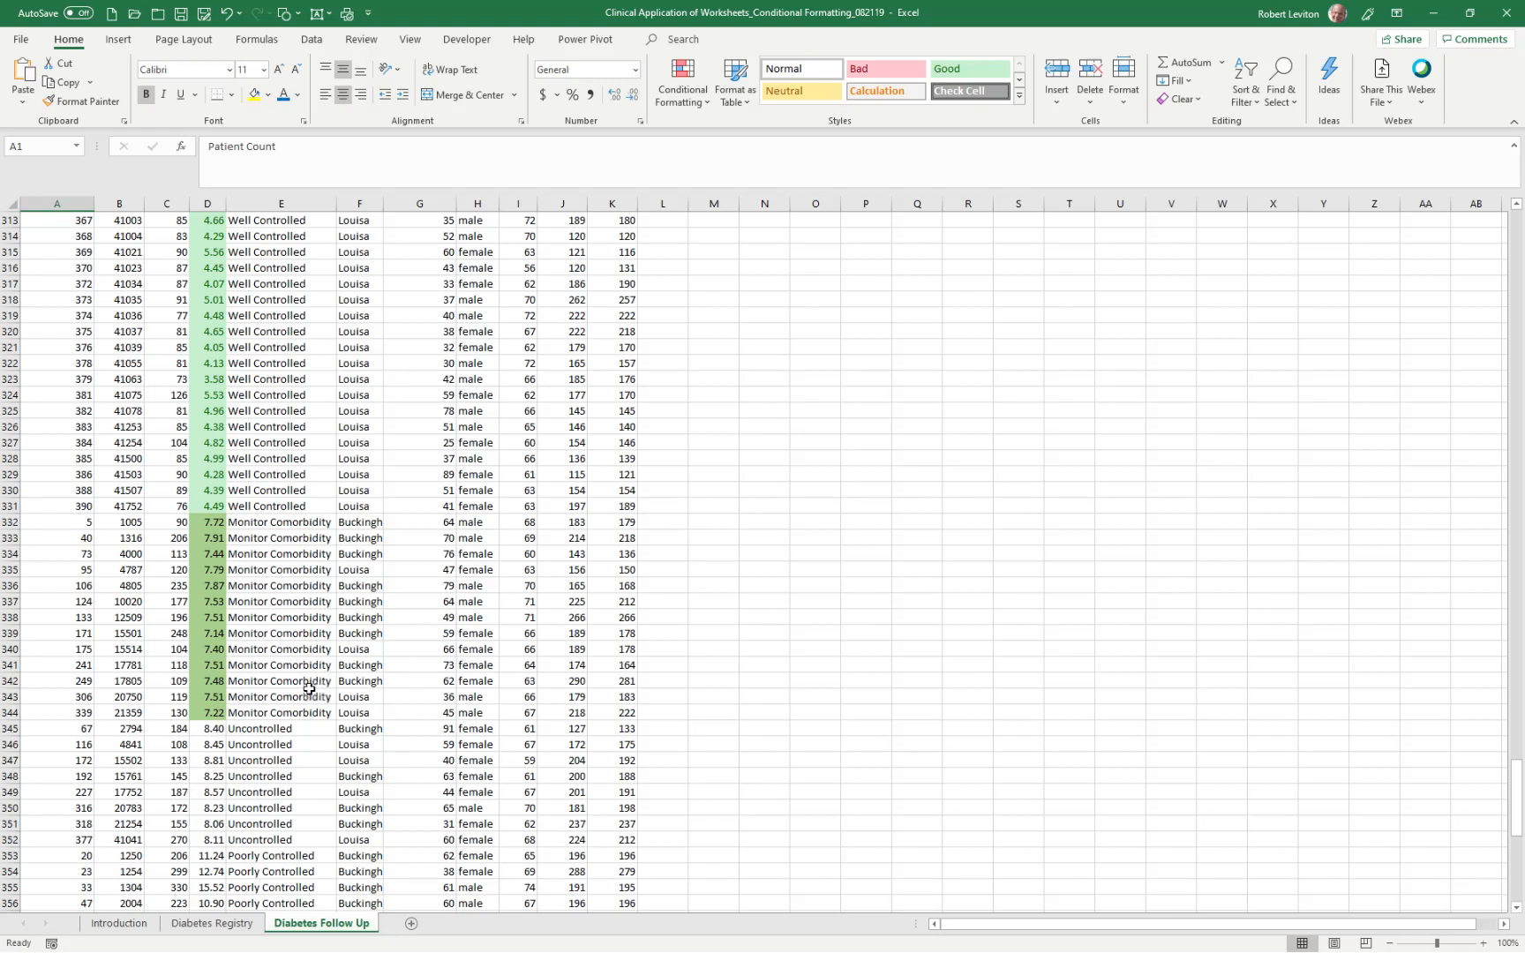
pyautogui.scroll(4, 258, 547)
# Step: Highlight HbA1c values between 8.01 and 8.99 in D2:D391 using Yellow Fill with Dark Yellow Text
pyautogui.moveTo(1523, 816); pyautogui.dragTo(1335, 286)
pyautogui.moveTo(212, 237); pyautogui.dragTo(203, 861)
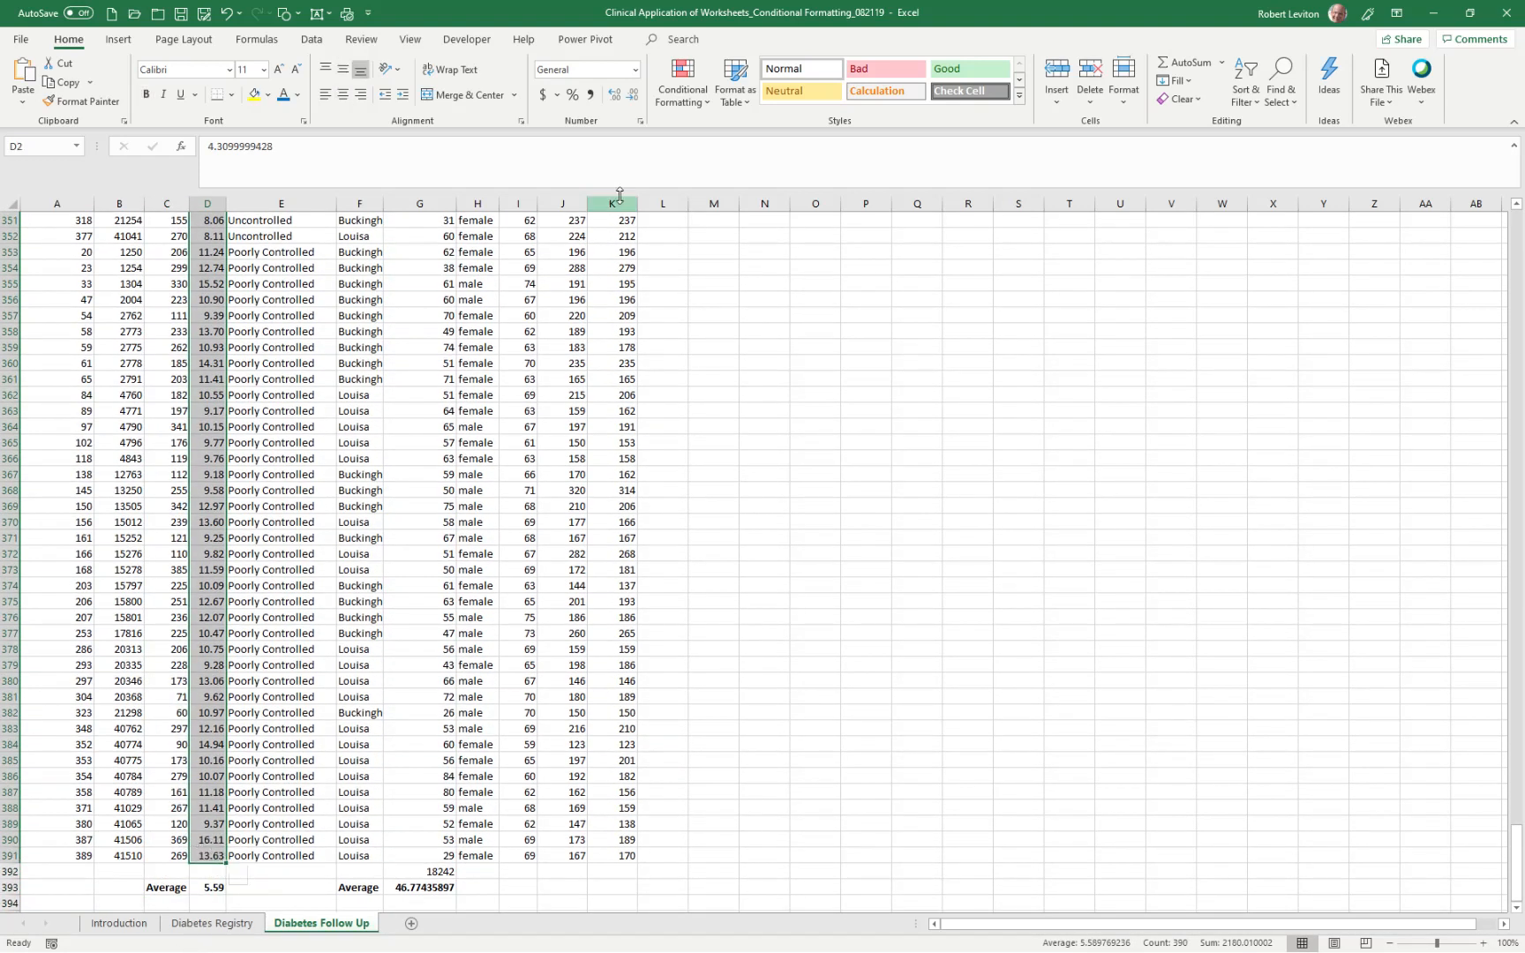
pyautogui.click(684, 80)
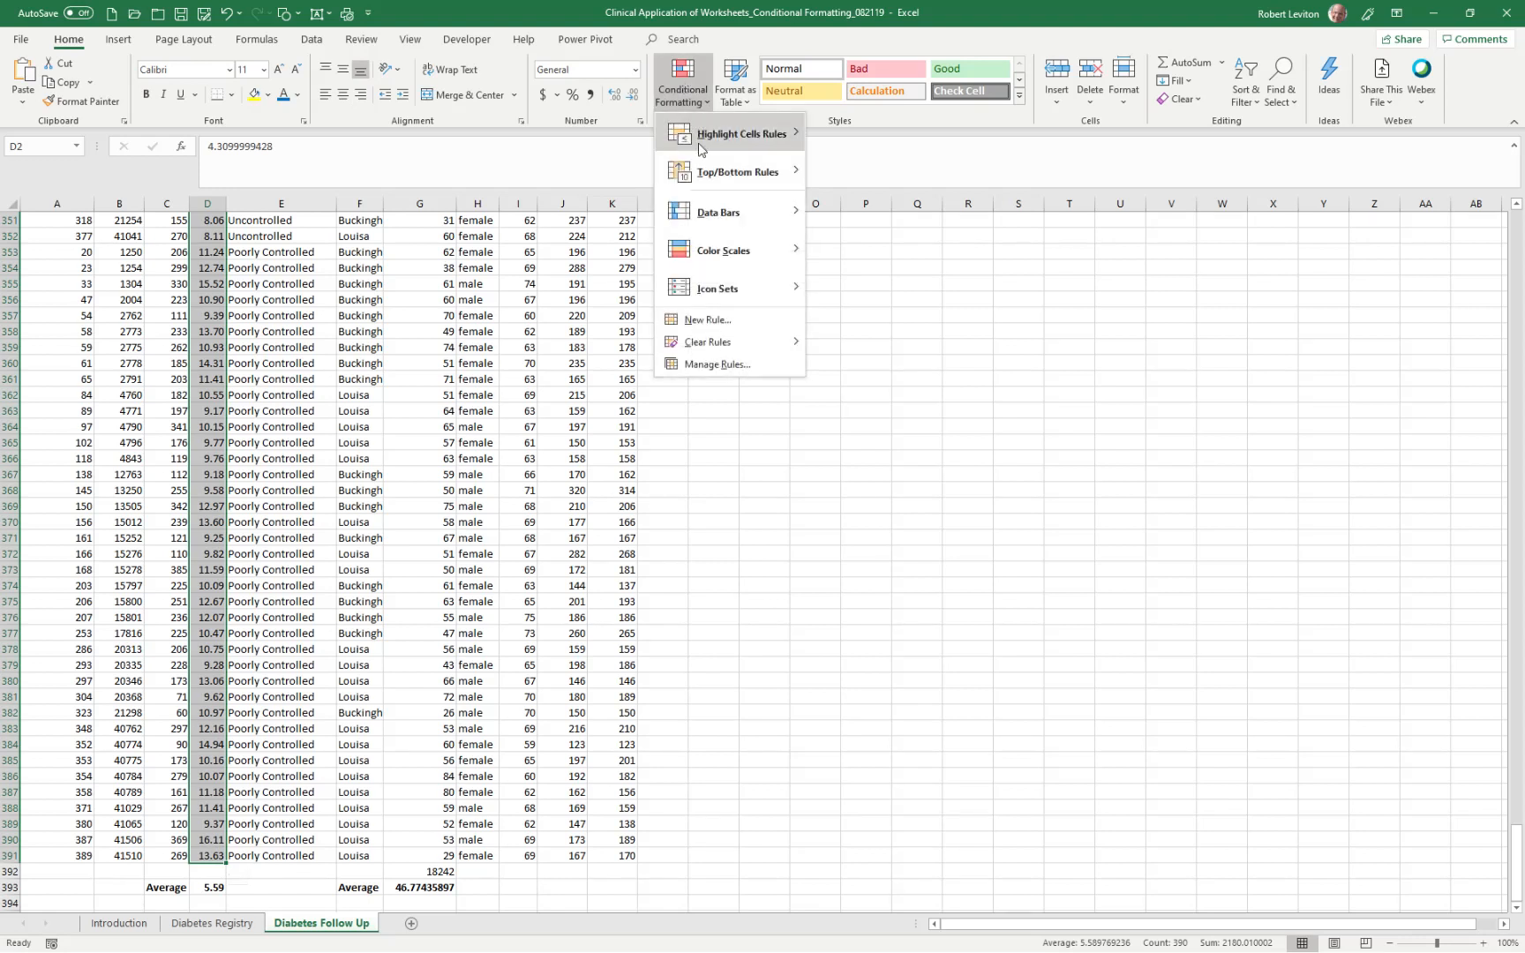
pyautogui.moveTo(700, 141)
pyautogui.click(872, 212)
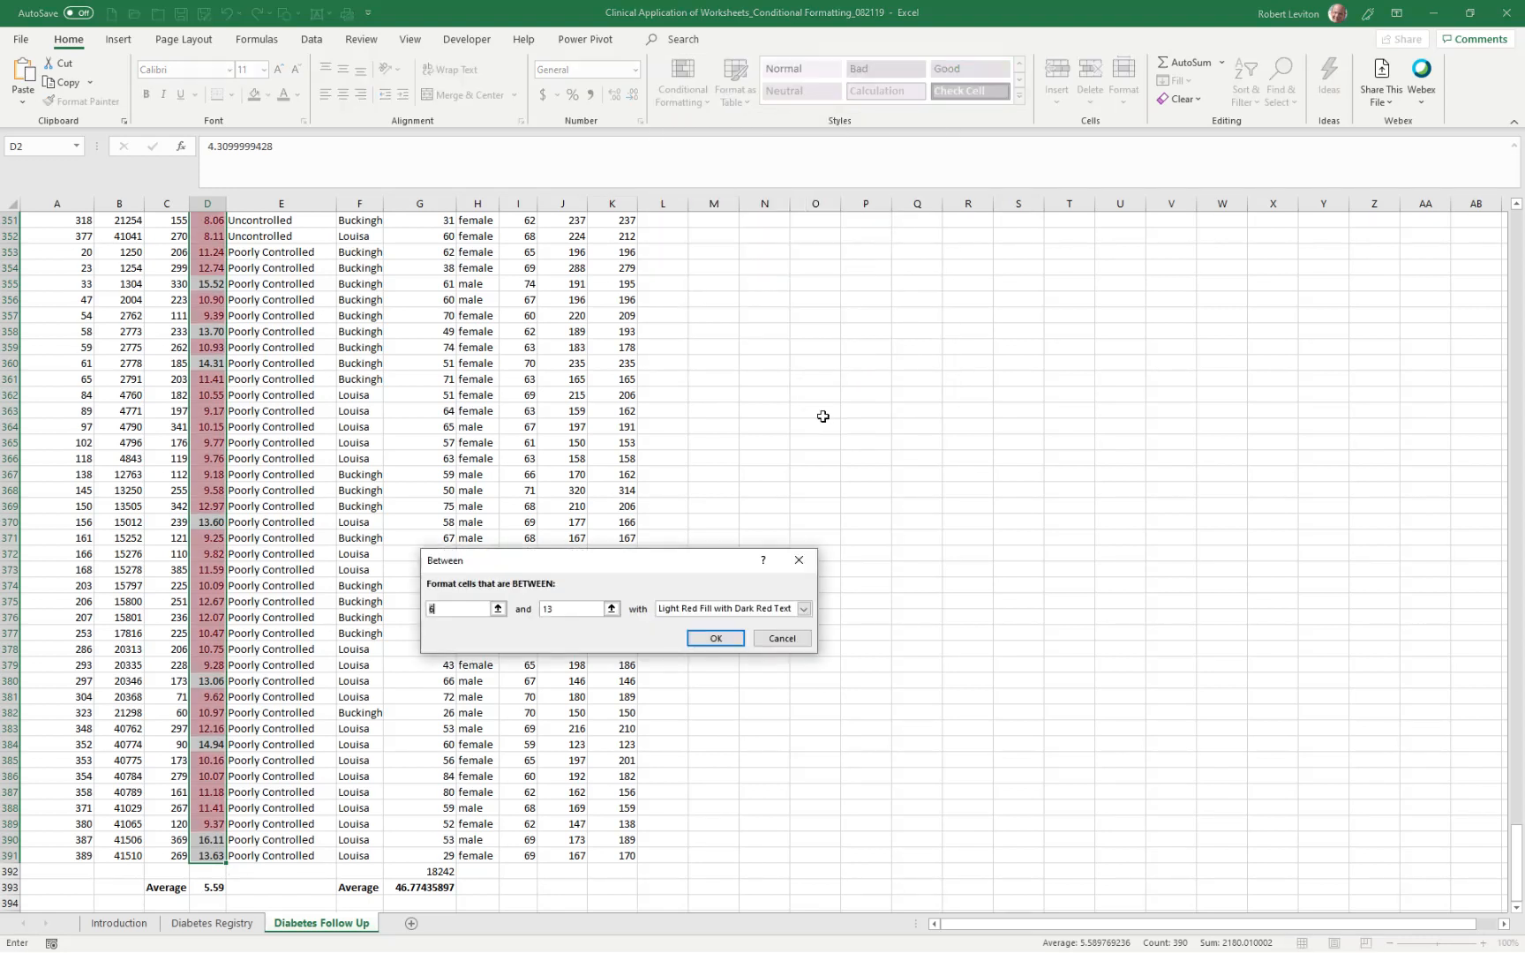
pyautogui.write('8')
pyautogui.click(579, 609)
pyautogui.press('BackSpace')
pyautogui.press('BackSpace')
pyautogui.write('8.99')
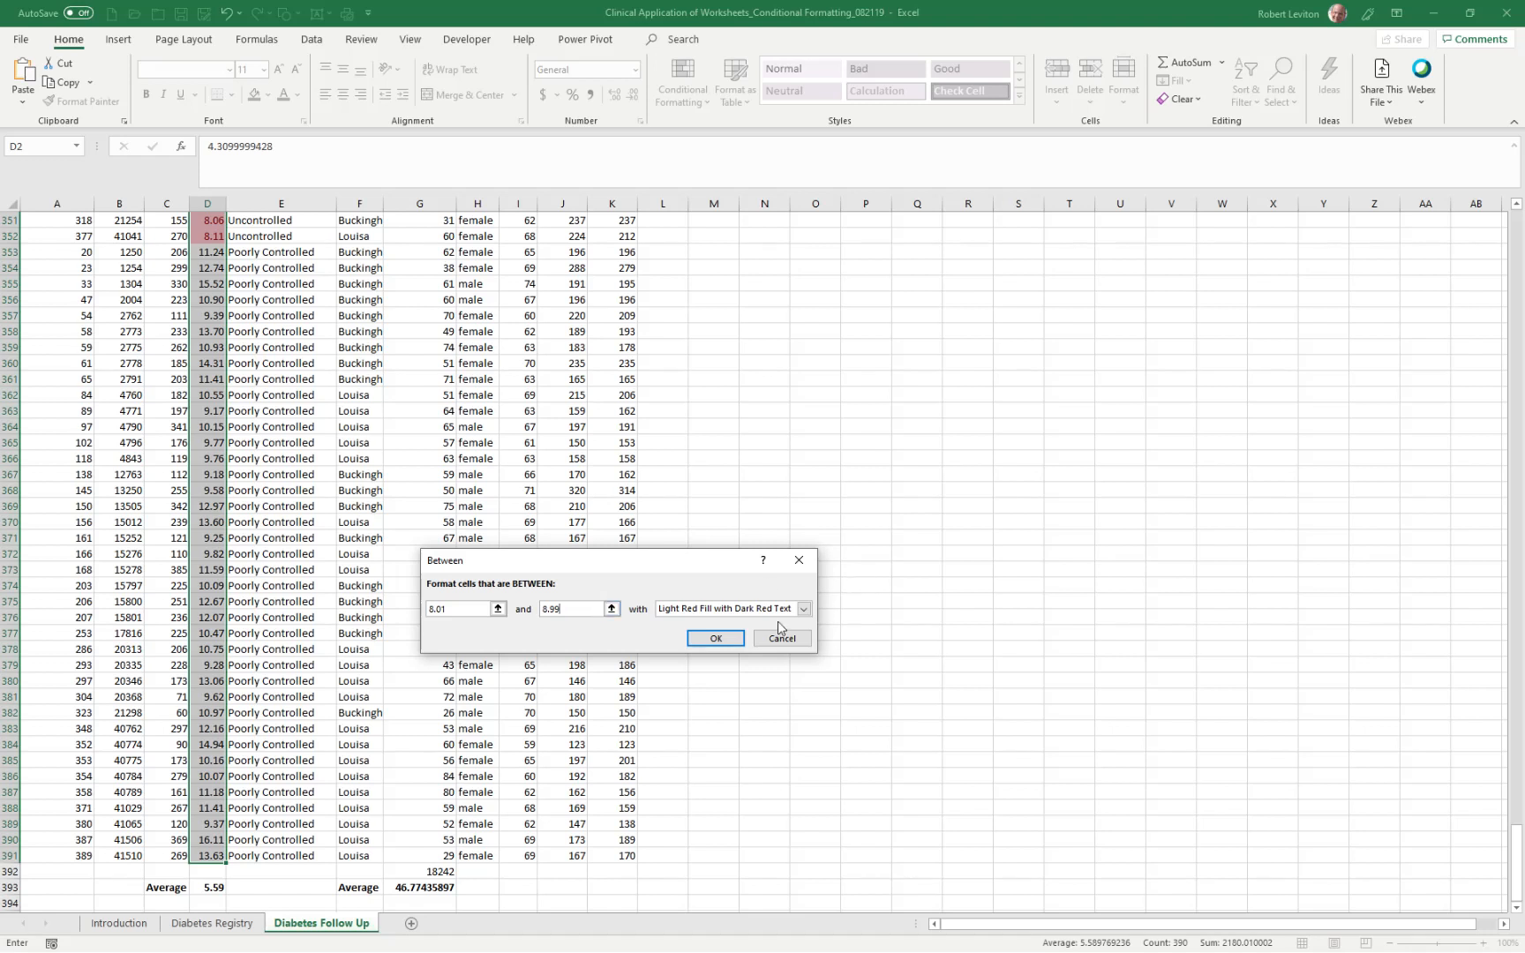
pyautogui.click(803, 609)
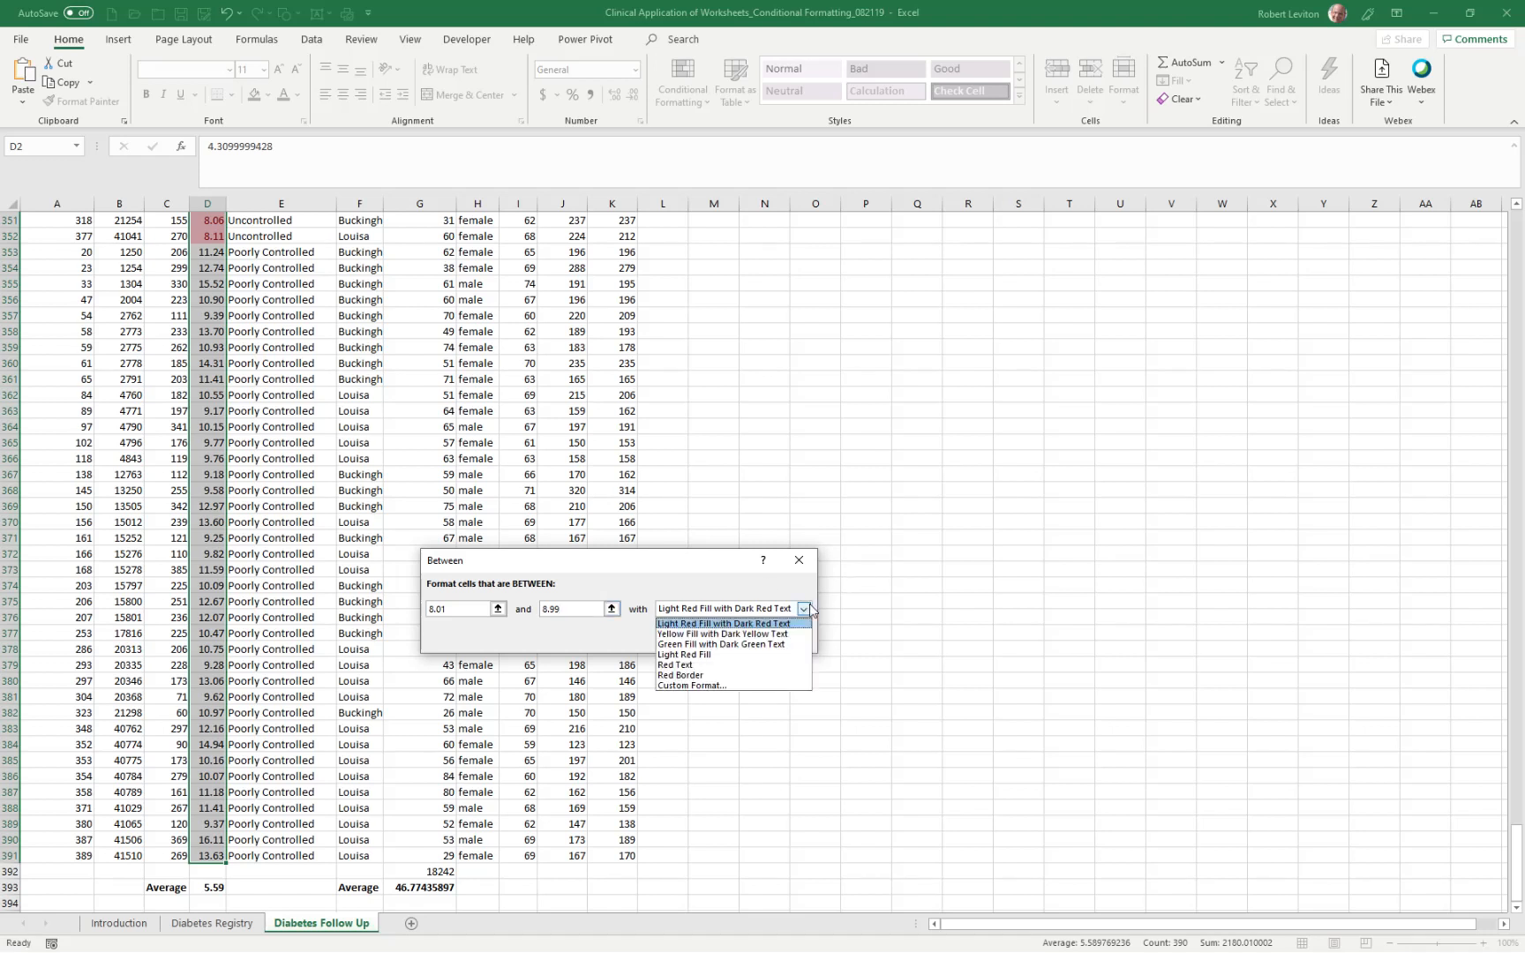
pyautogui.click(724, 634)
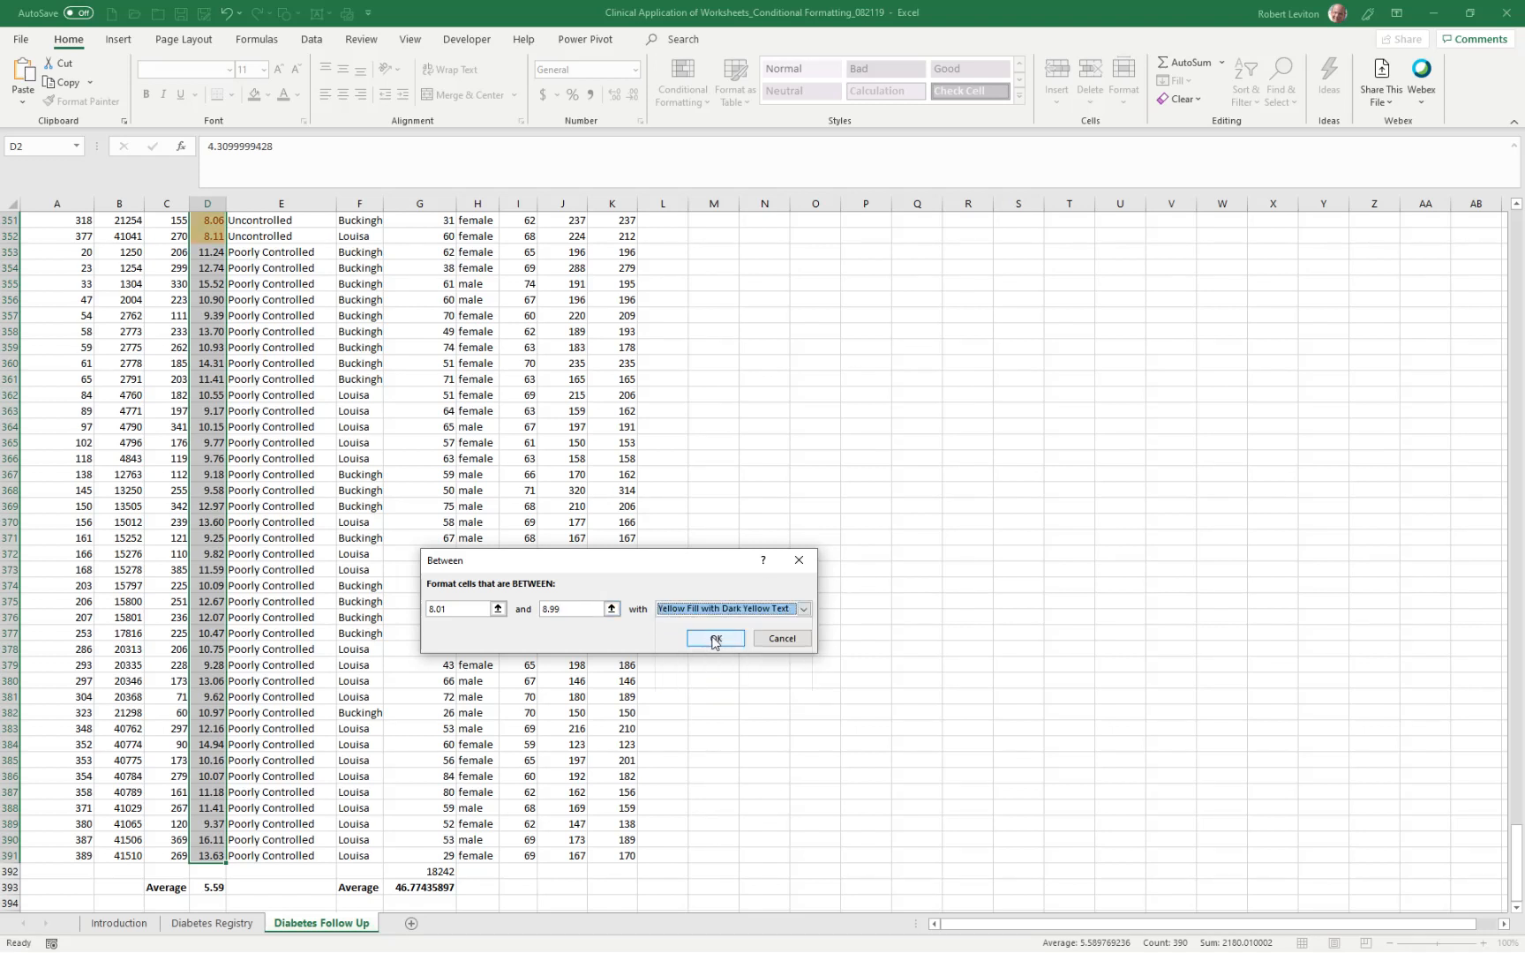
pyautogui.click(709, 634)
# Step: Review the HbA1c column's colour highlighting across the Uncontrolled, Monitor Comorbidity and Well Controlled rows
pyautogui.scroll(7, 461, 481)
pyautogui.scroll(6, 461, 481)
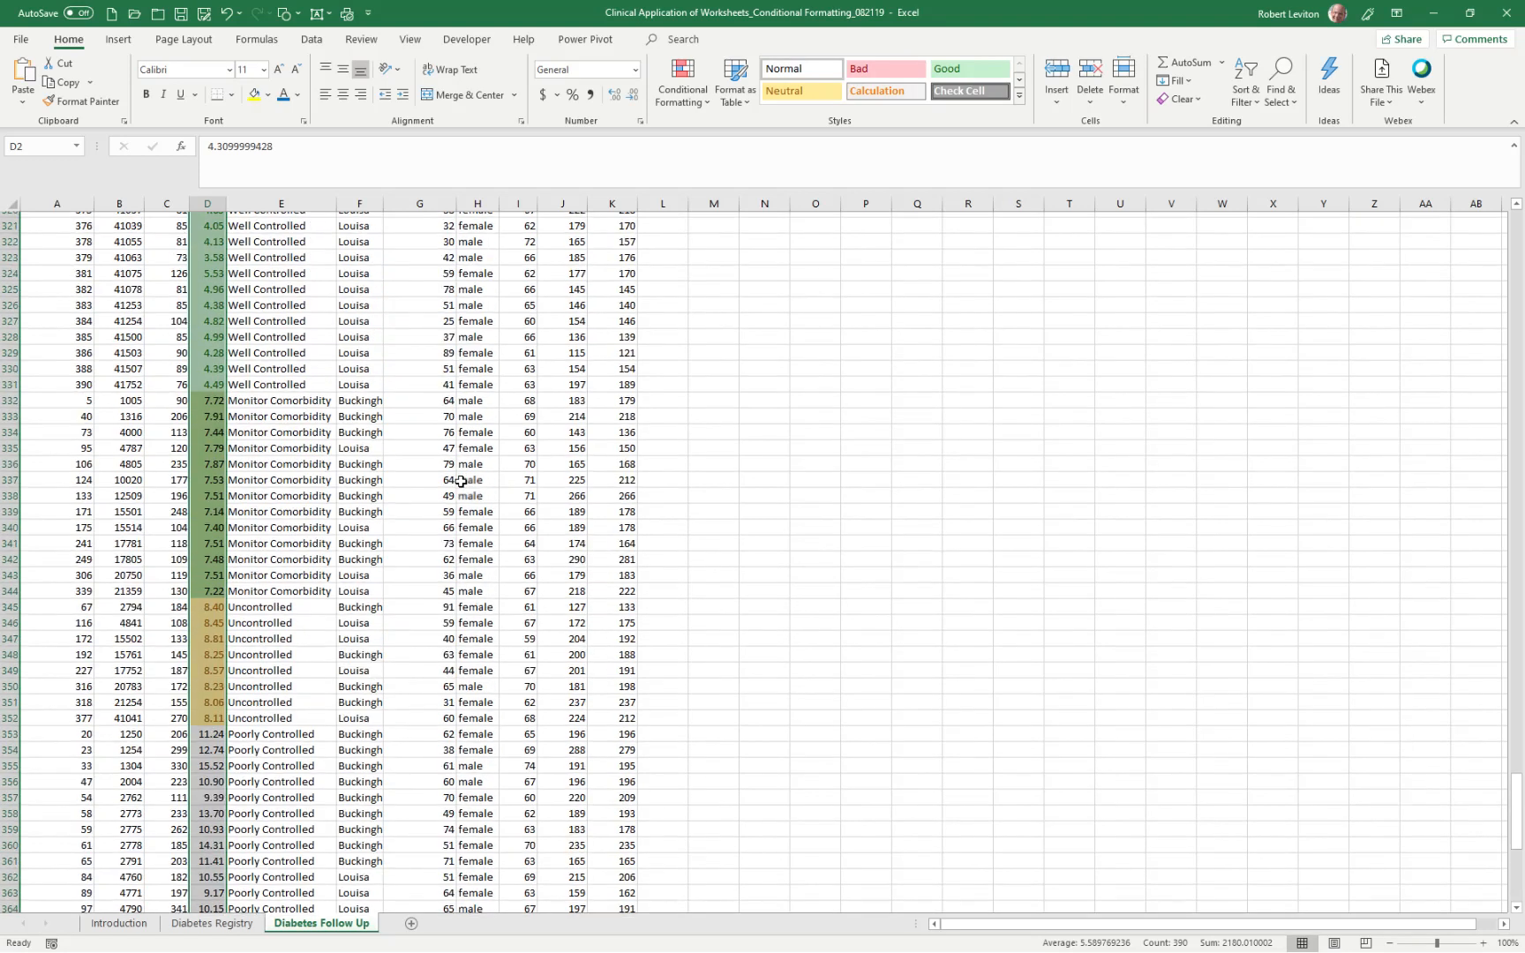
pyautogui.doubleClick(461, 477)
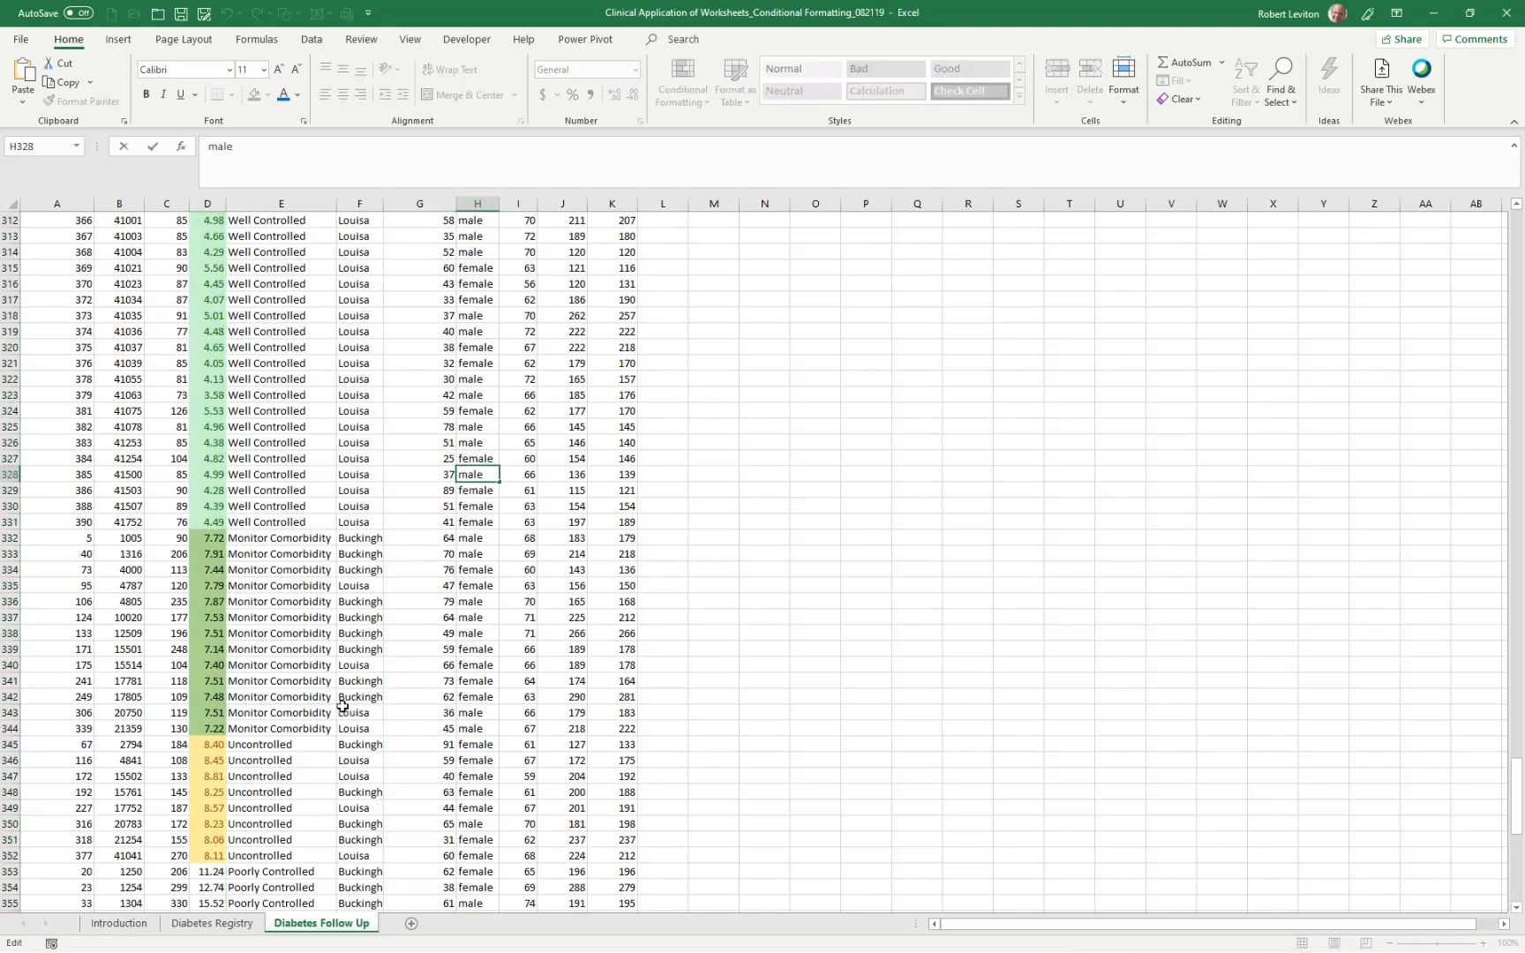
pyautogui.scroll(-3, 258, 726)
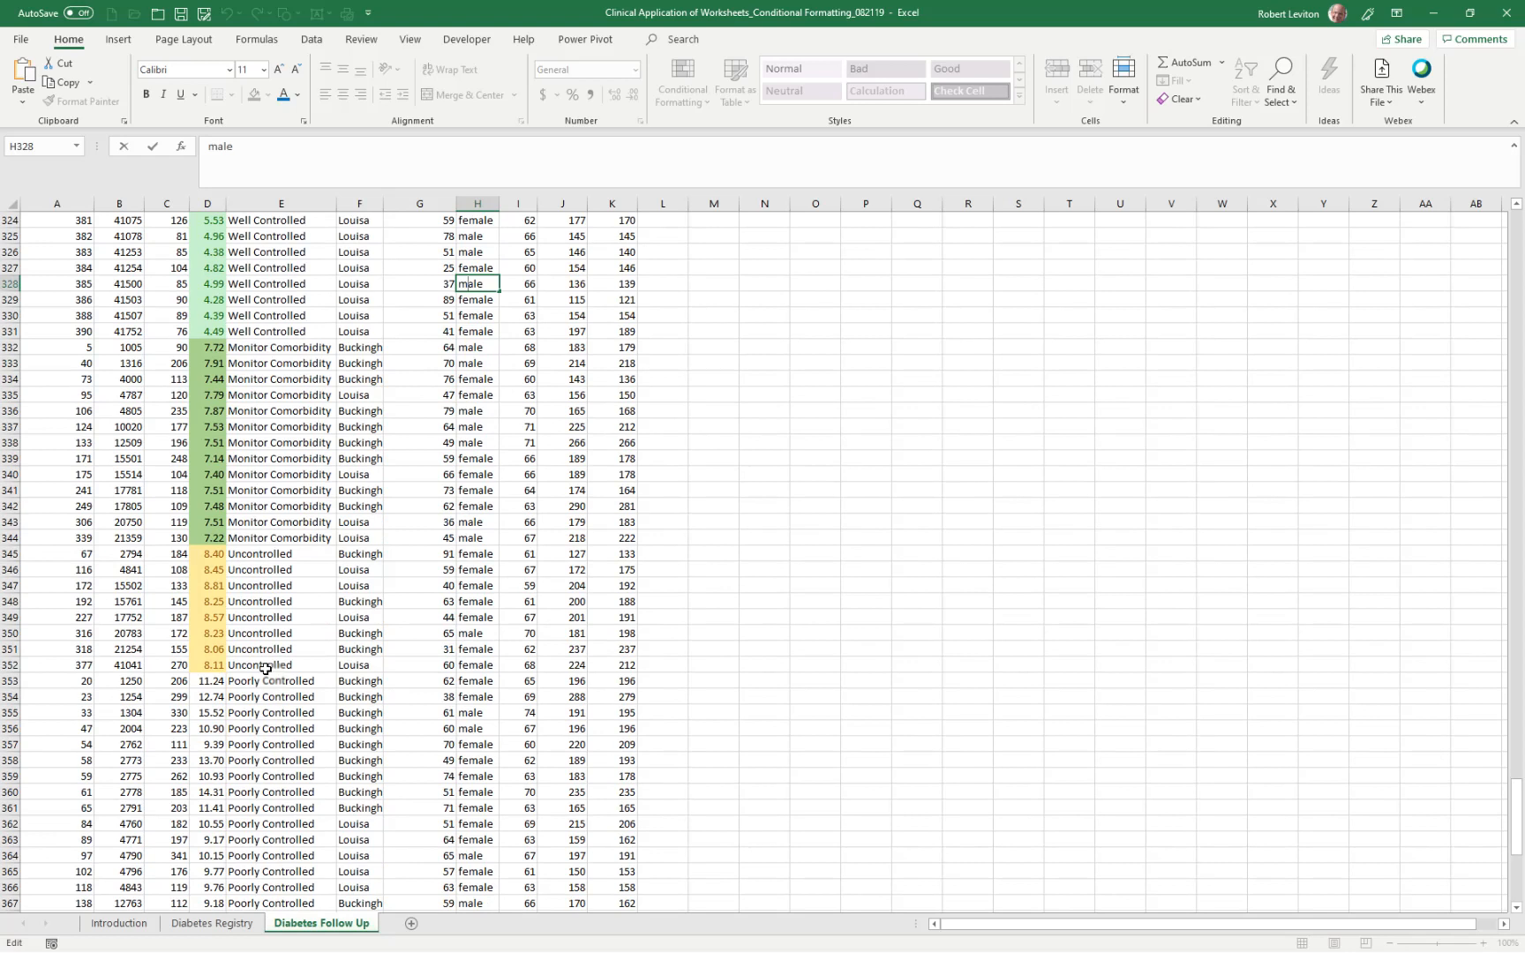
pyautogui.scroll(11, 265, 669)
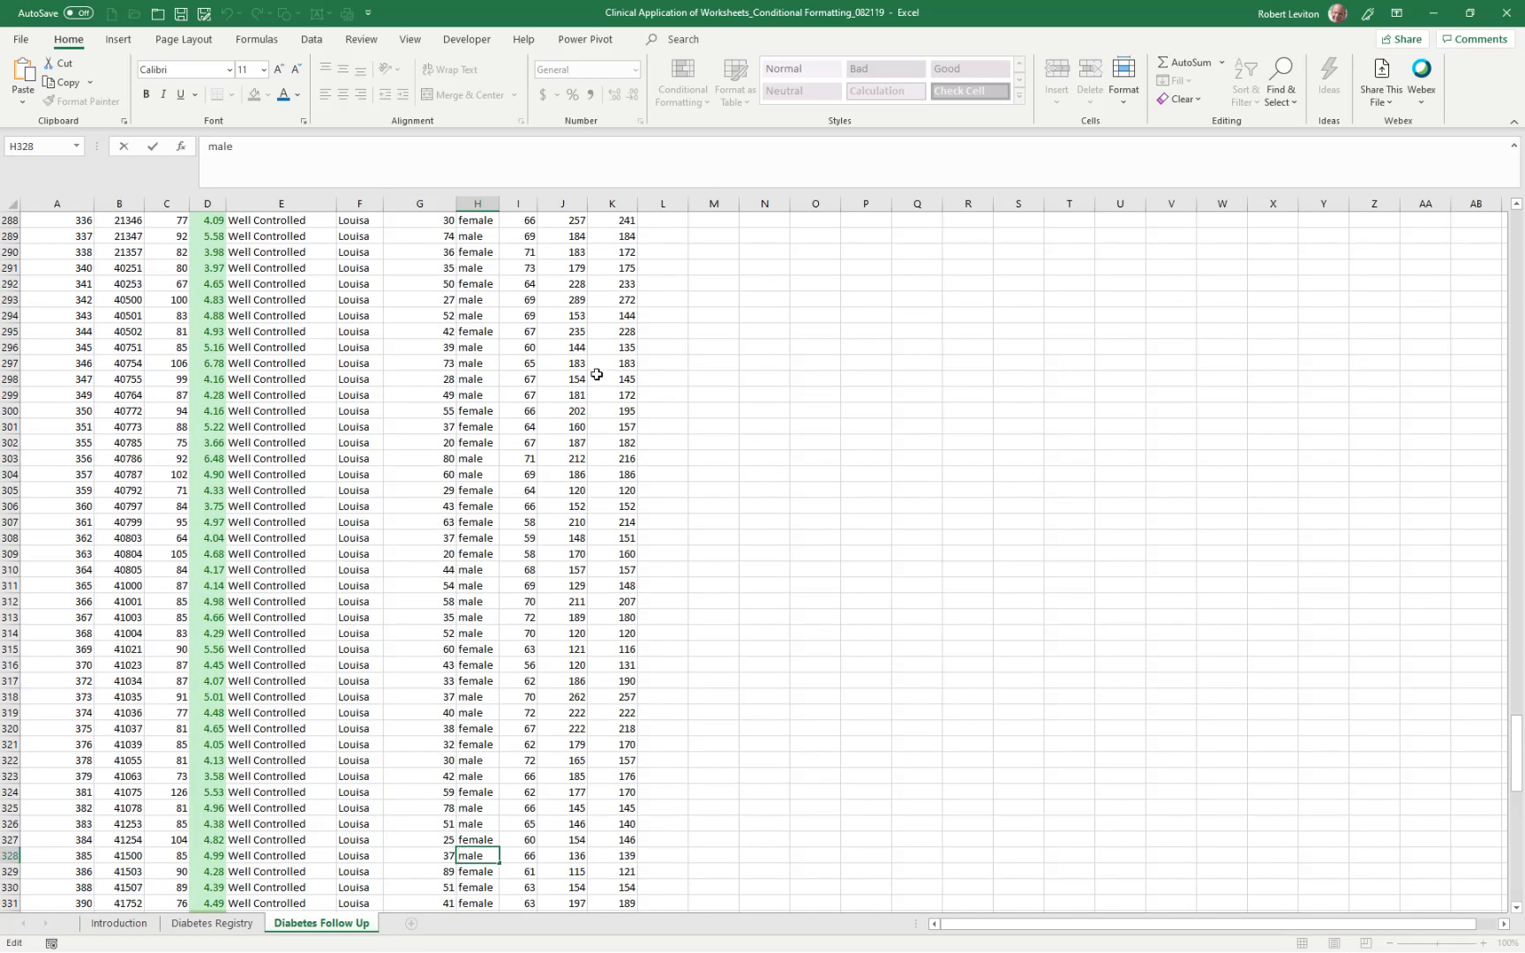
pyautogui.click(380, 282)
pyautogui.scroll(18, 317, 284)
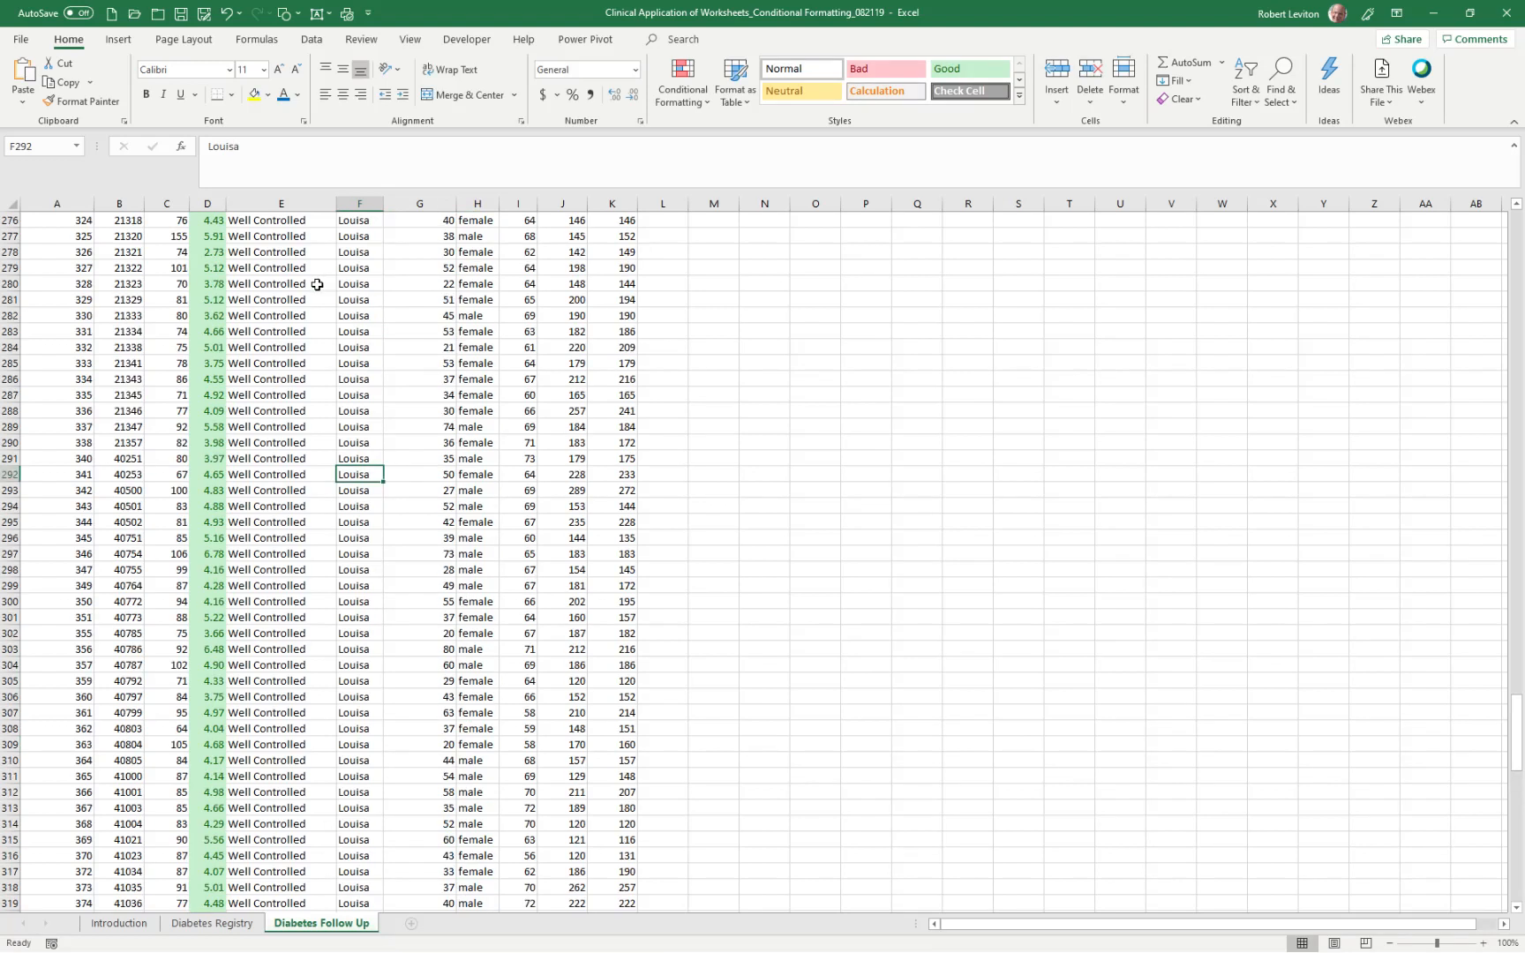
pyautogui.scroll(9, 317, 284)
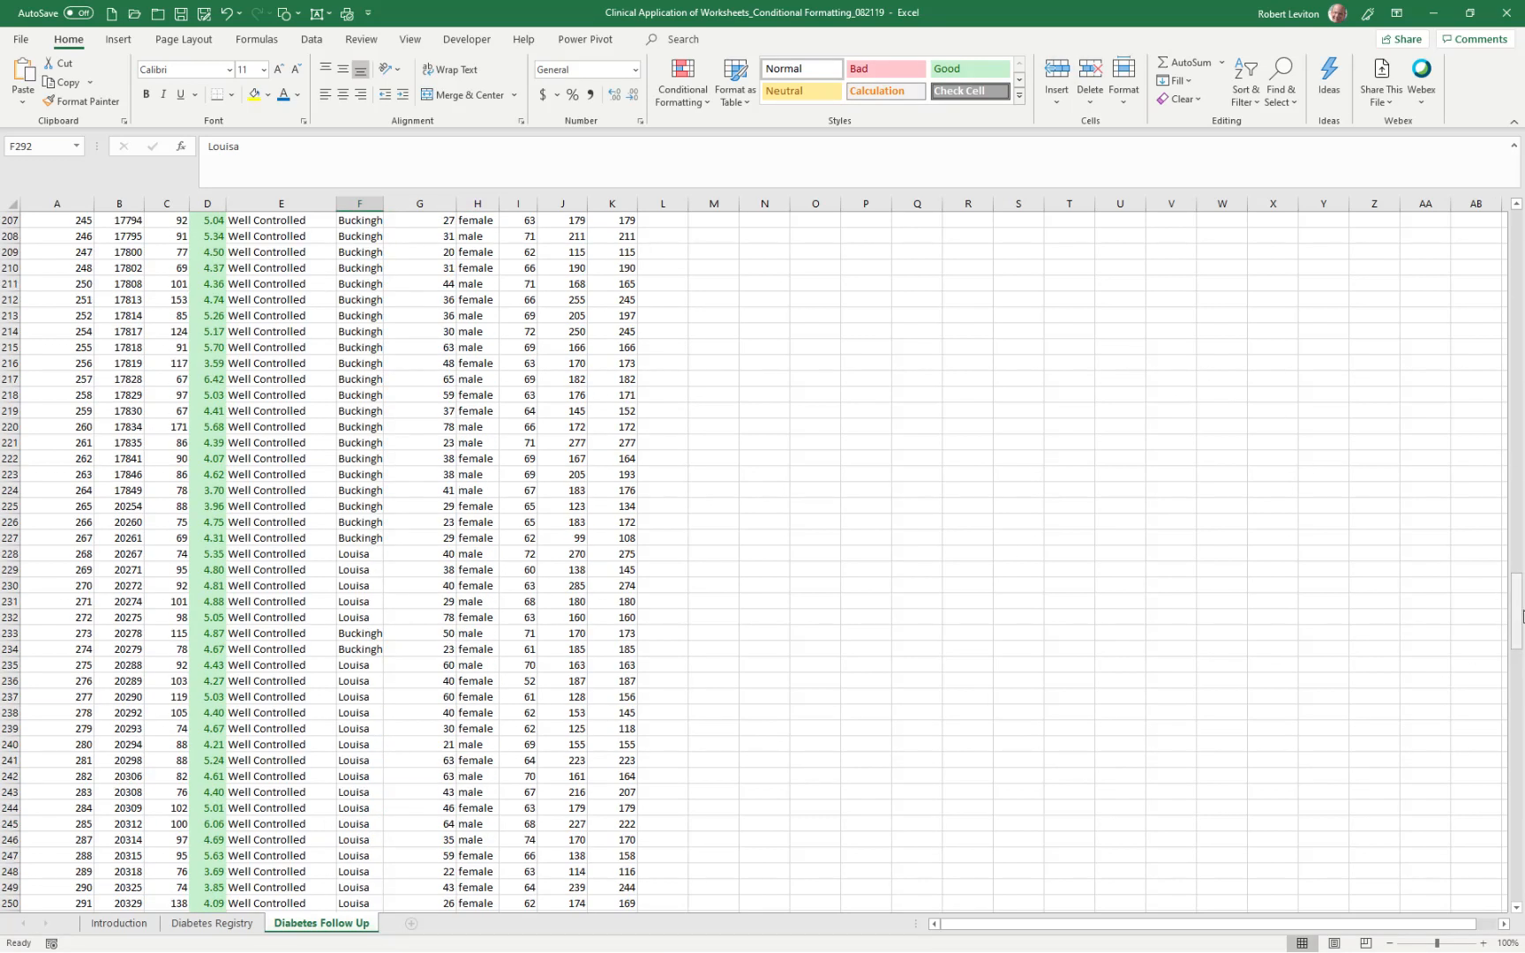
pyautogui.scroll(20, 1515, 609)
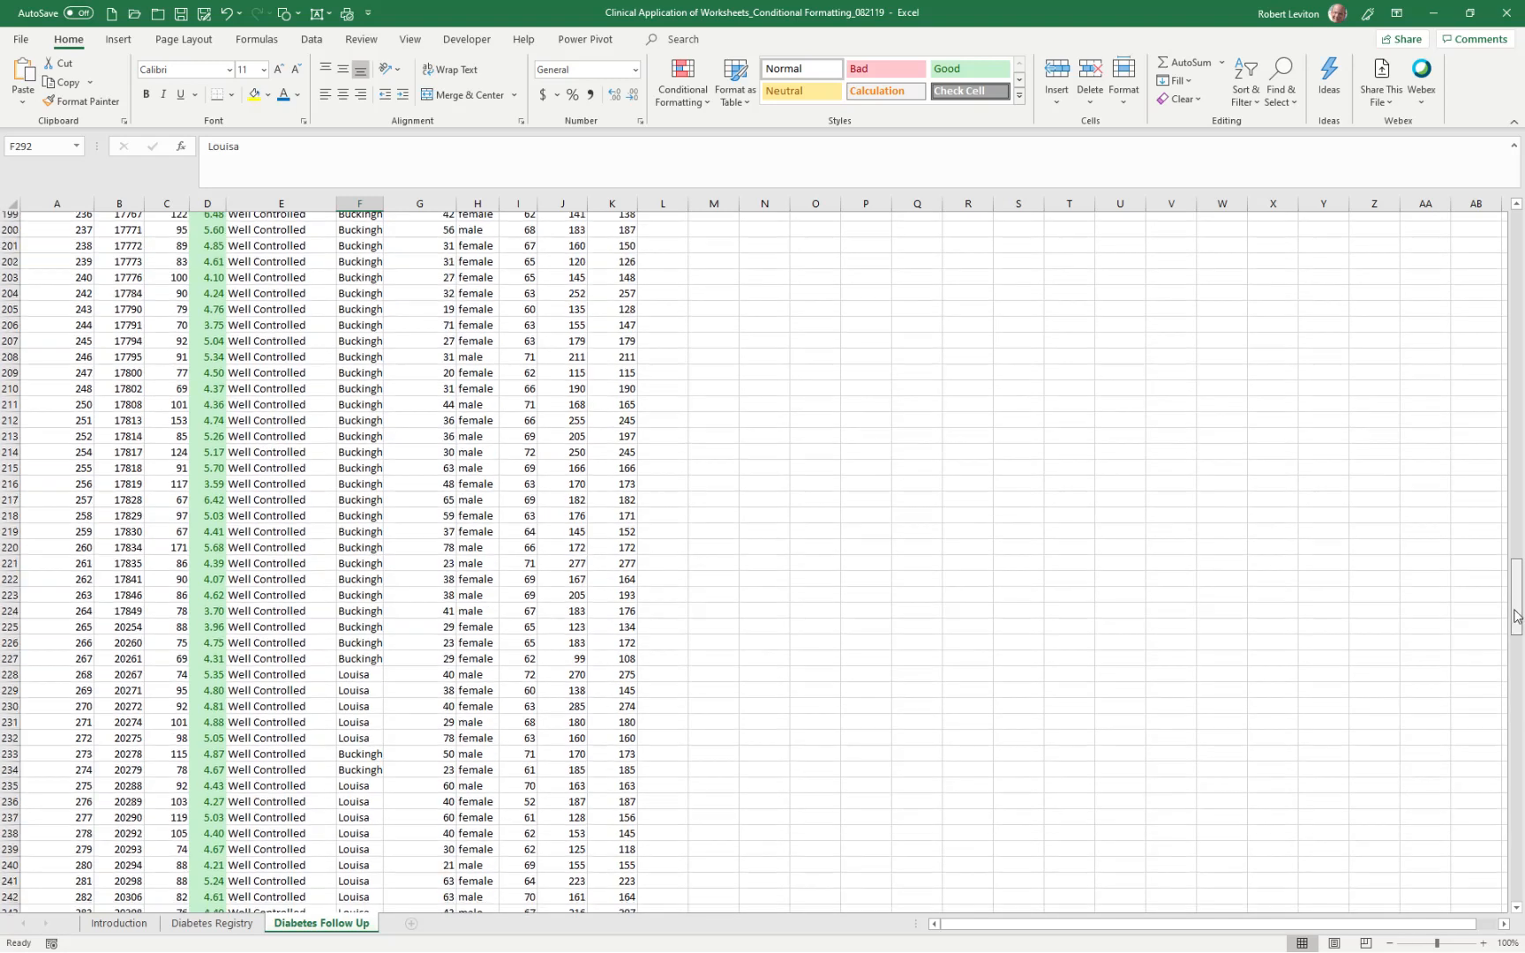
# Step: Highlight HbA1c values greater than 9.00 in D2:D391 using Light Red Fill with Dark Red Text
pyautogui.moveTo(212, 237); pyautogui.dragTo(203, 854)
pyautogui.click(682, 82)
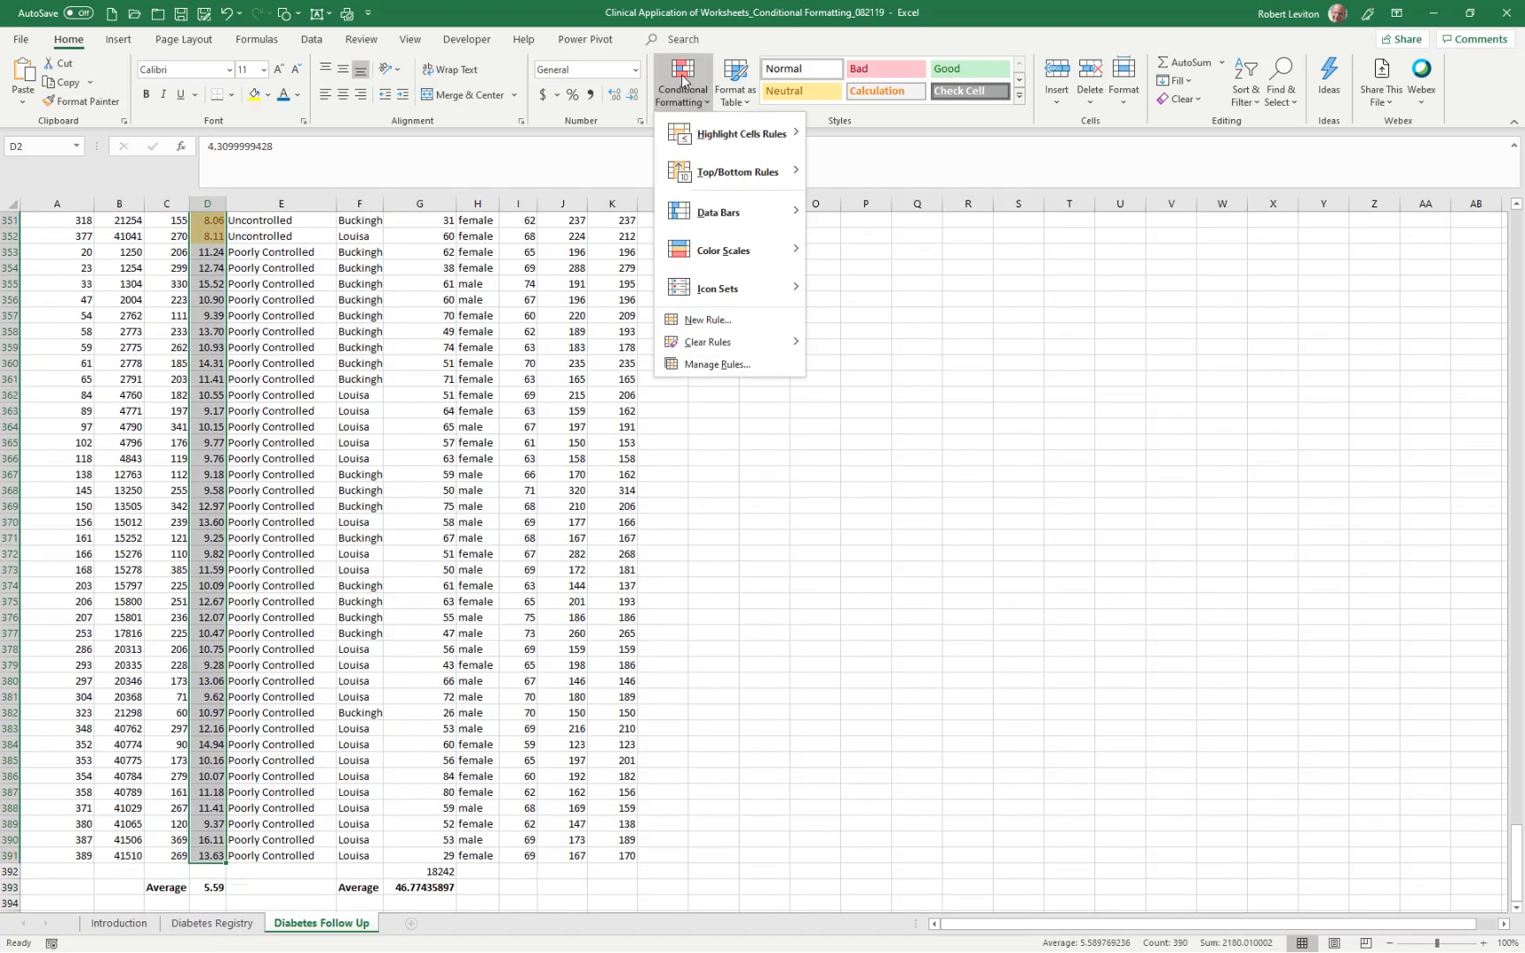
pyautogui.moveTo(696, 141)
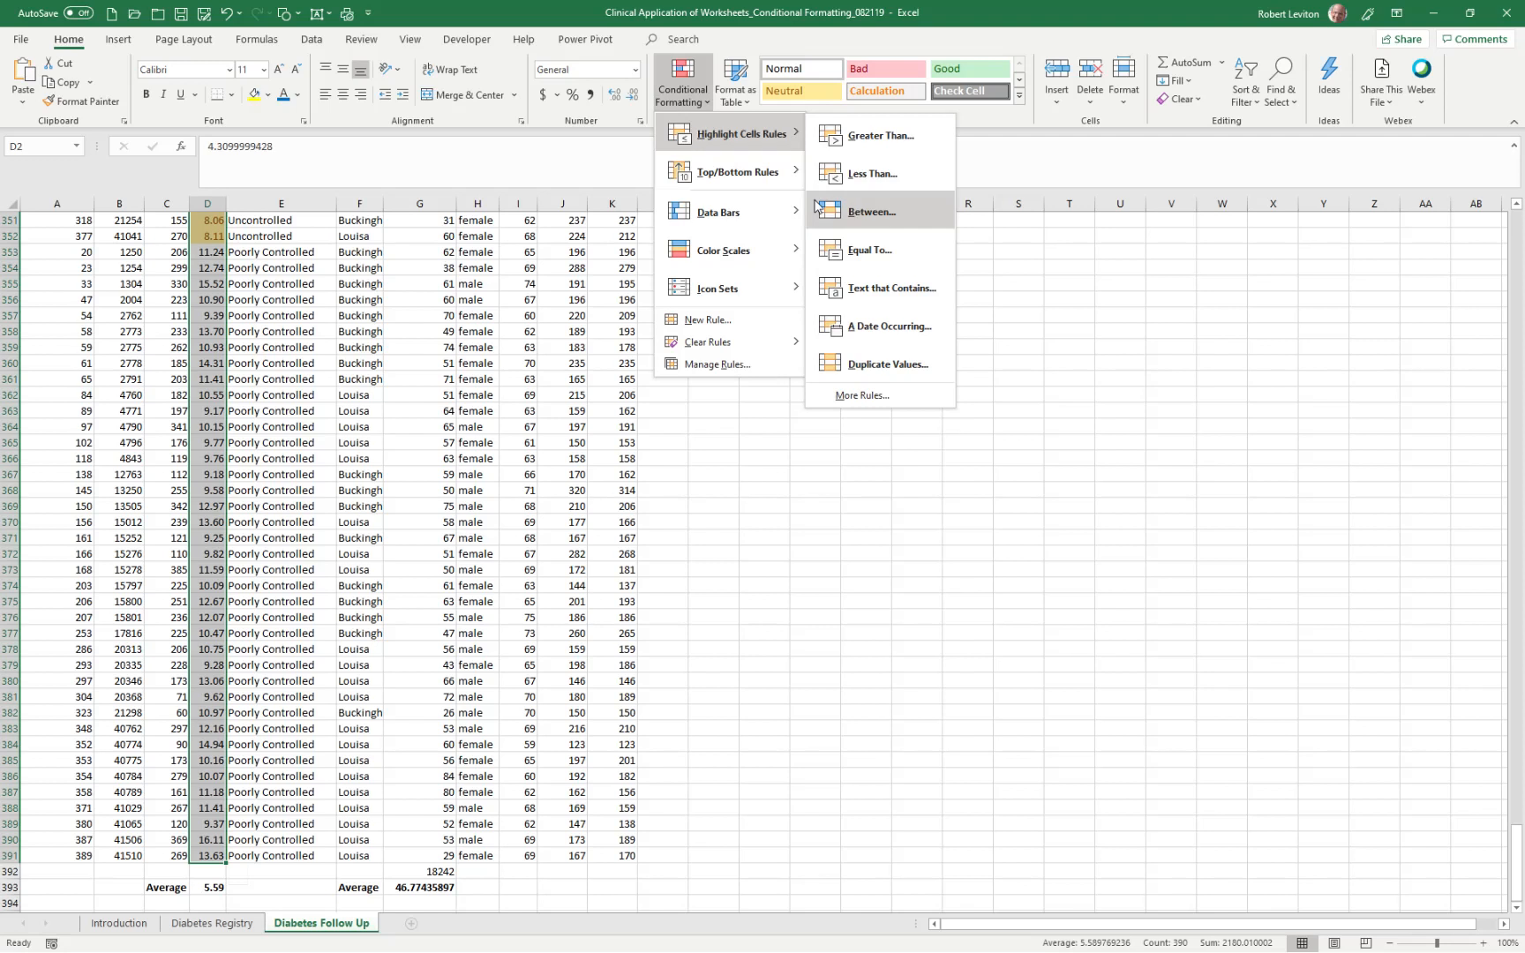
pyautogui.click(874, 135)
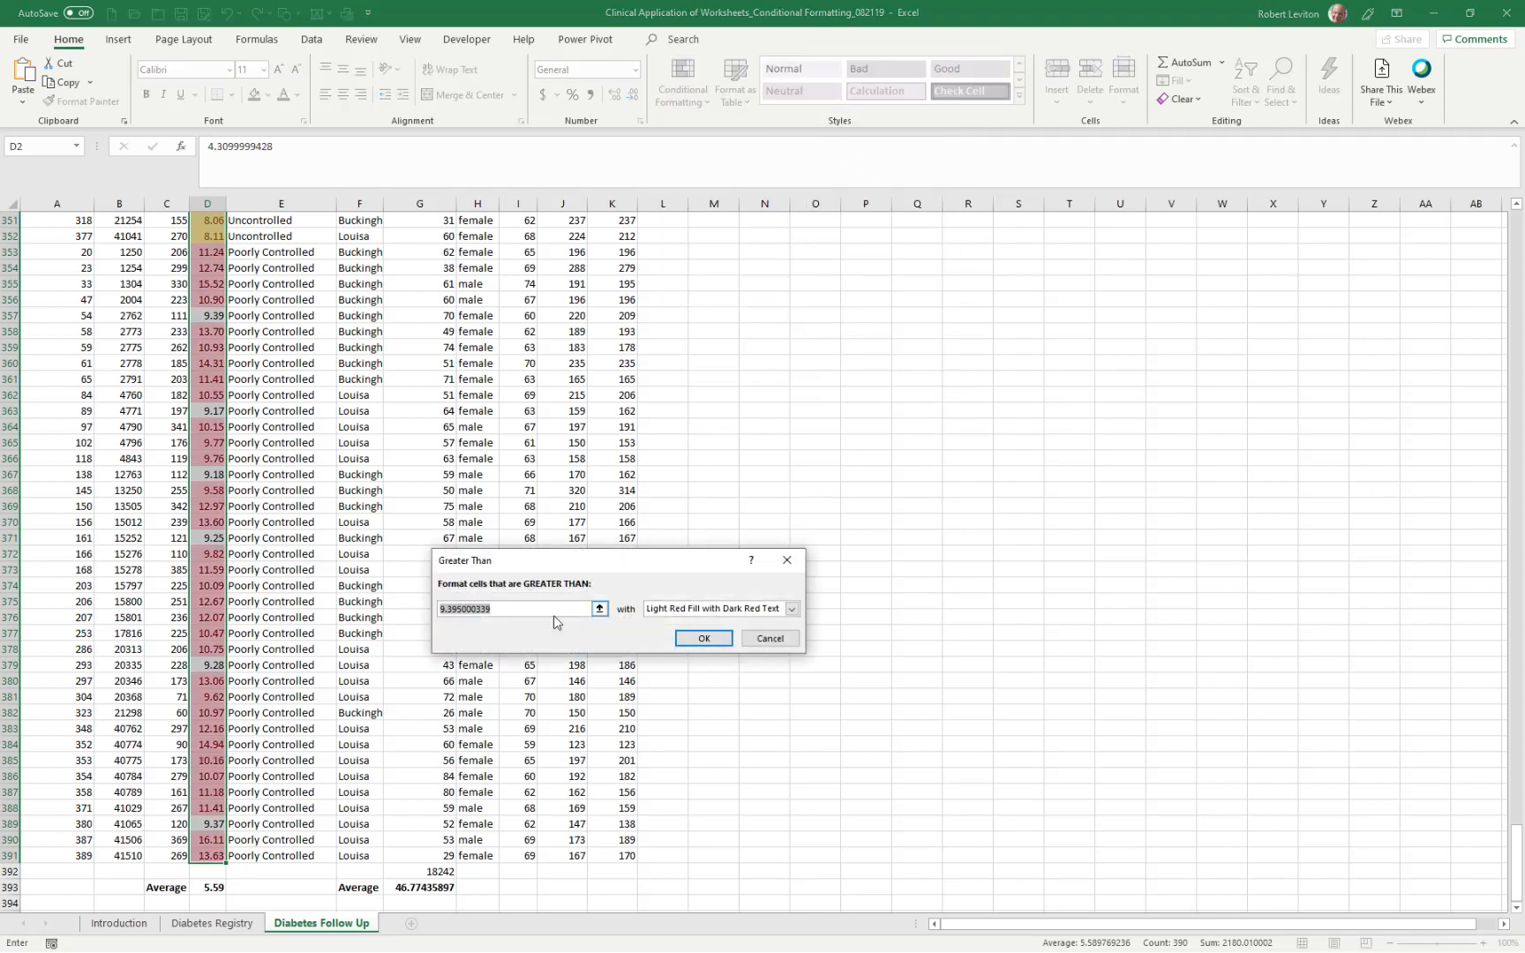
pyautogui.write('9.00')
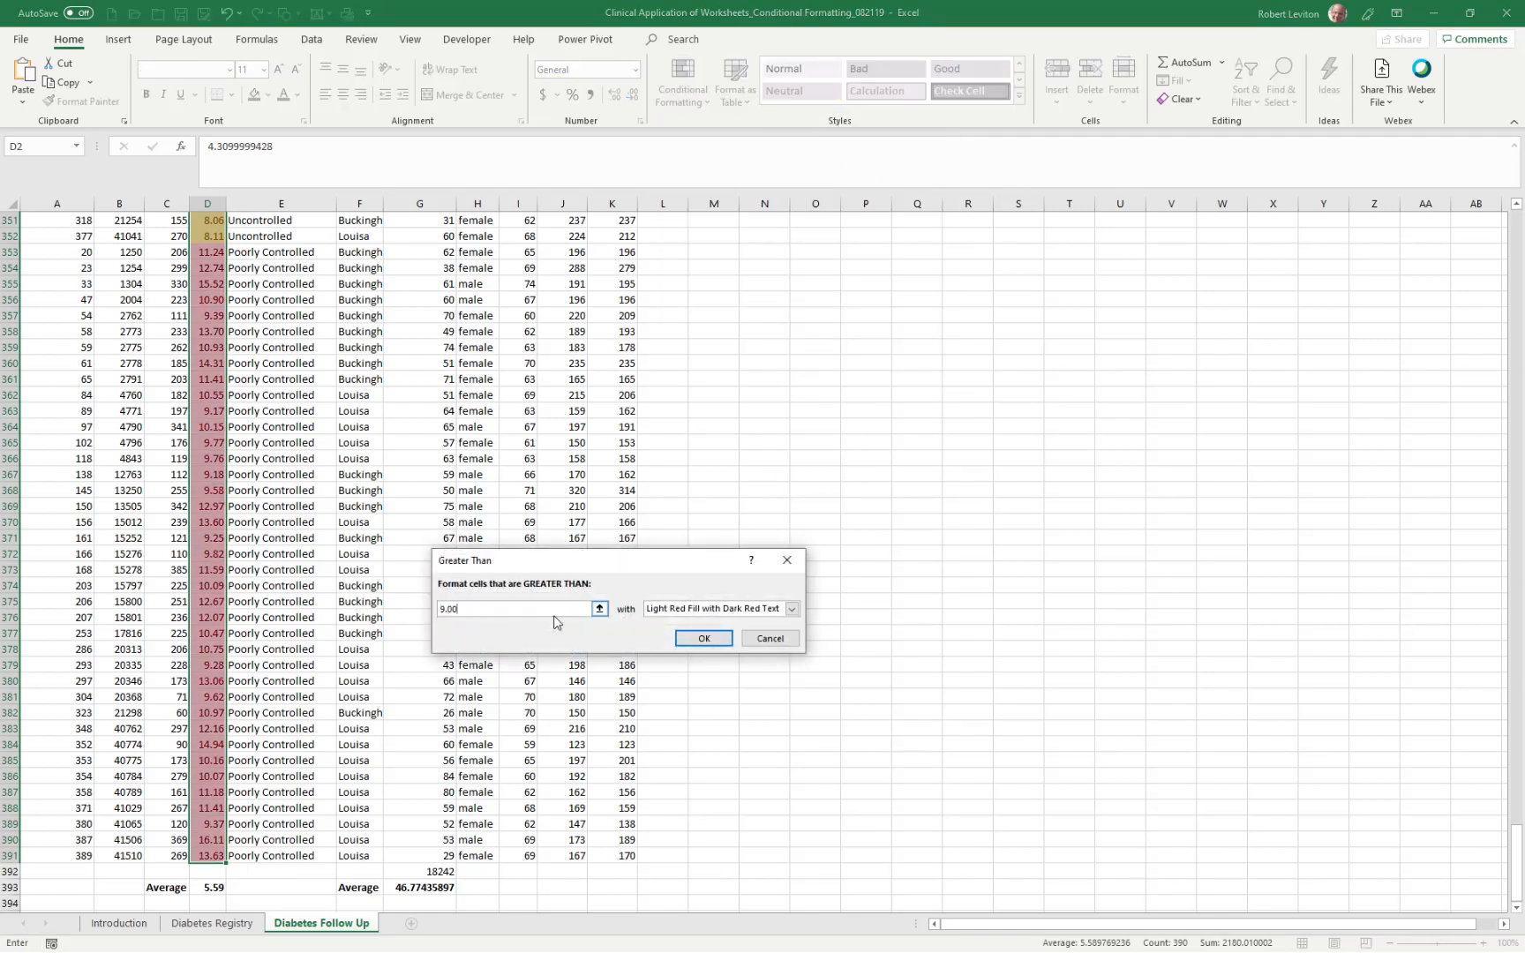
pyautogui.click(709, 638)
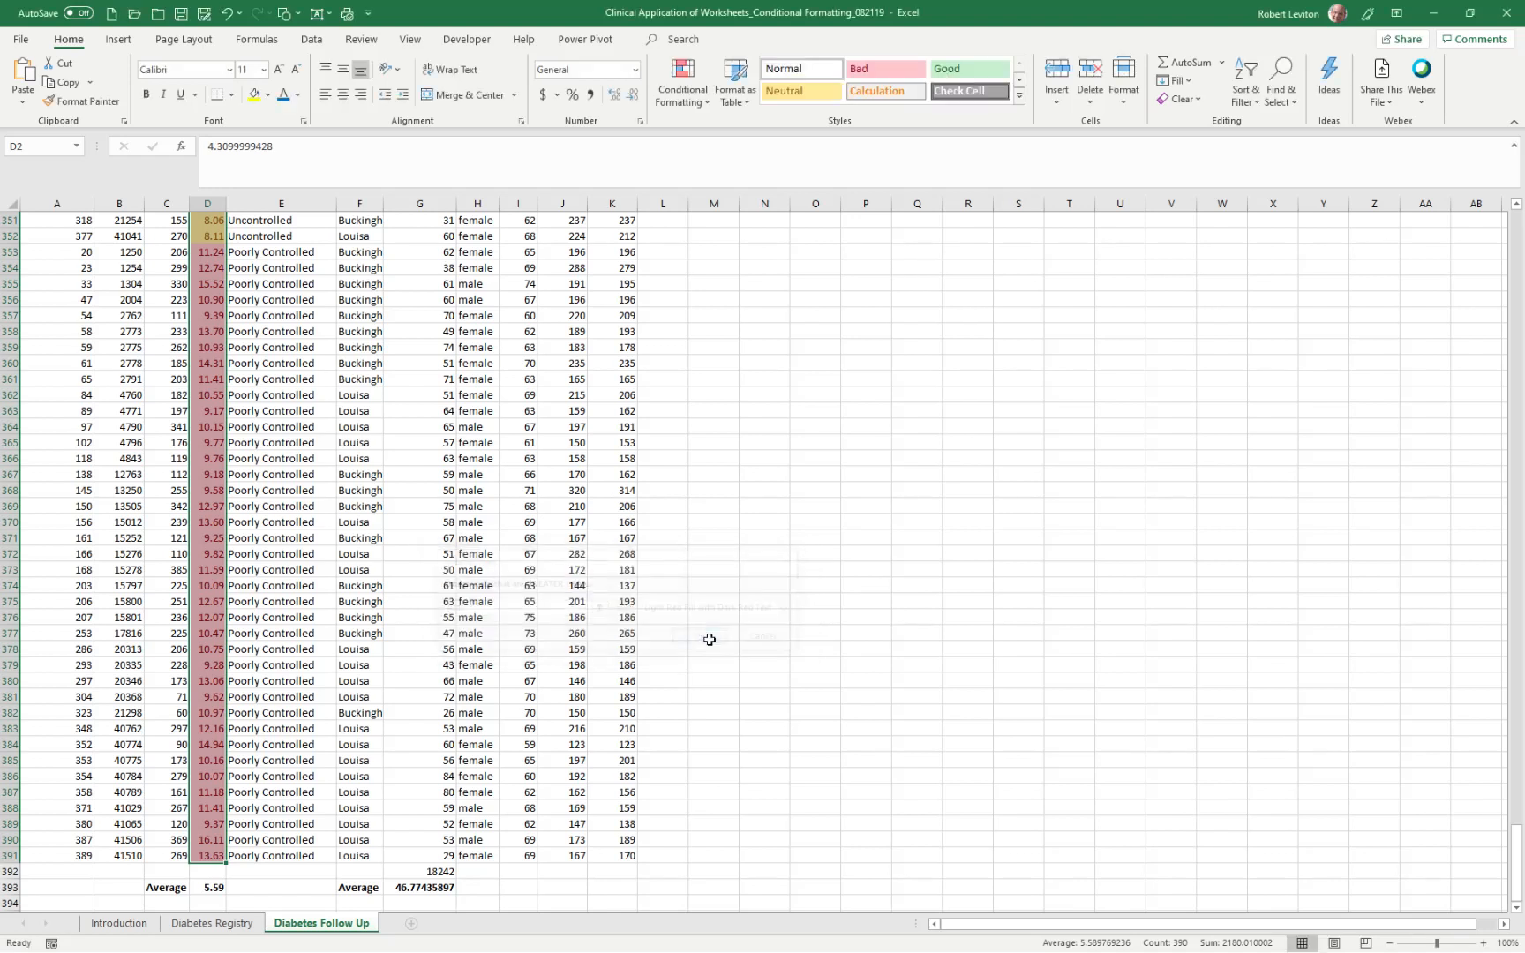
pyautogui.scroll(12, 446, 614)
pyautogui.click(450, 596)
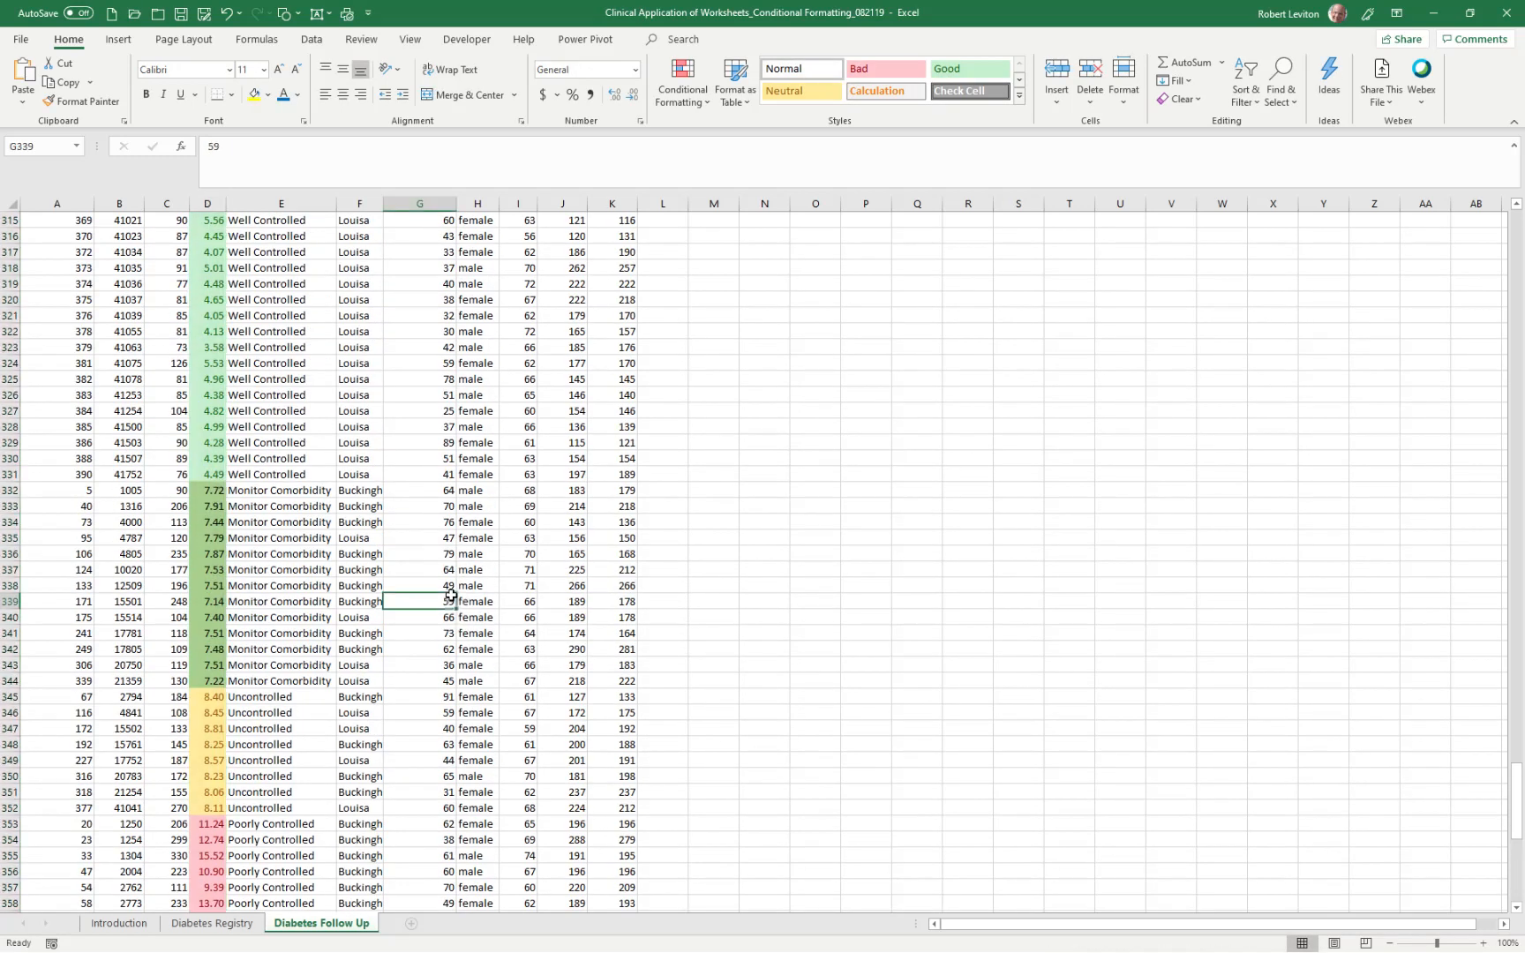
pyautogui.click(916, 680)
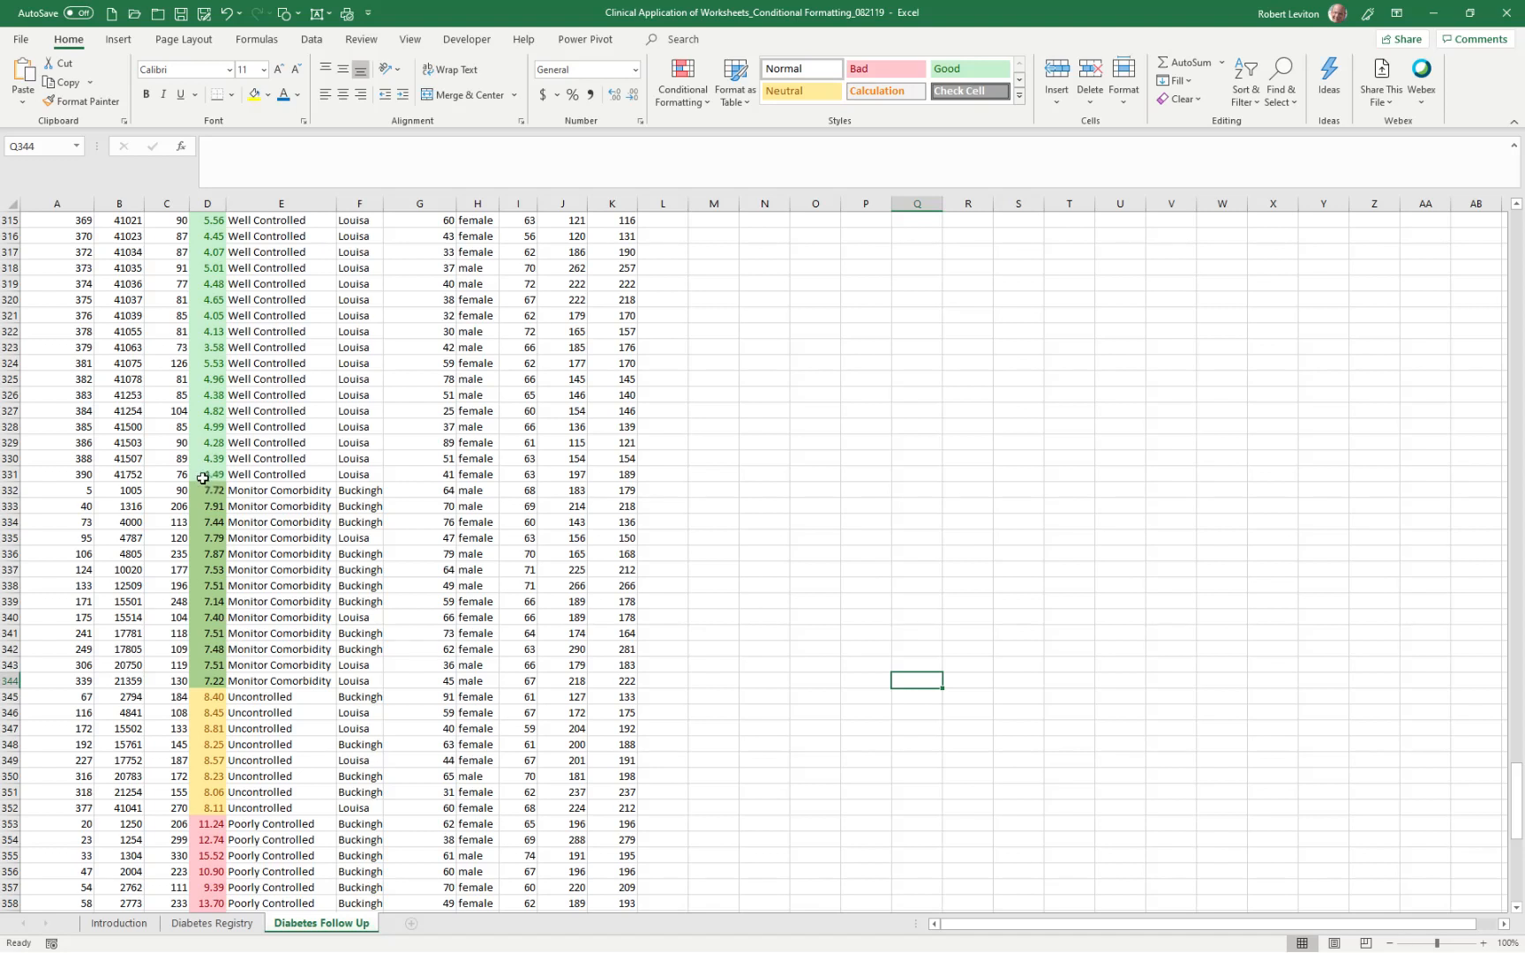
# Step: Select the HbA1c values from D303 downward and open the Conditional Formatting Rules Manager for them
pyautogui.moveTo(212, 492); pyautogui.dragTo(216, 684)
pyautogui.scroll(4, 235, 245)
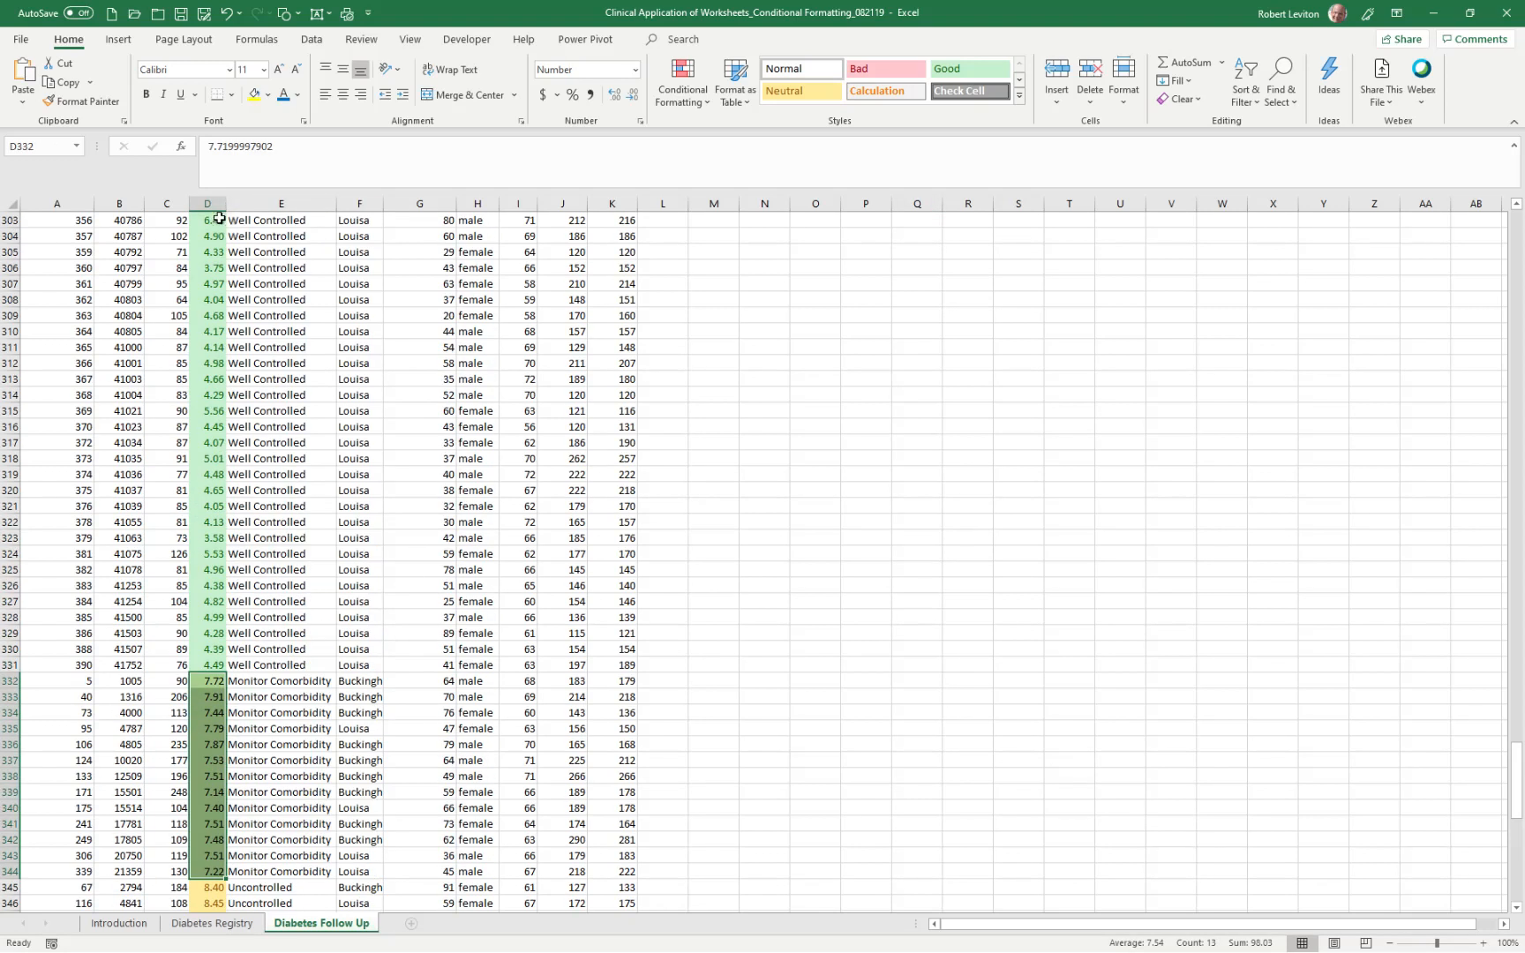
pyautogui.click(216, 220)
pyautogui.hotkey('ctrl', 'shift', 'Down')
pyautogui.click(686, 77)
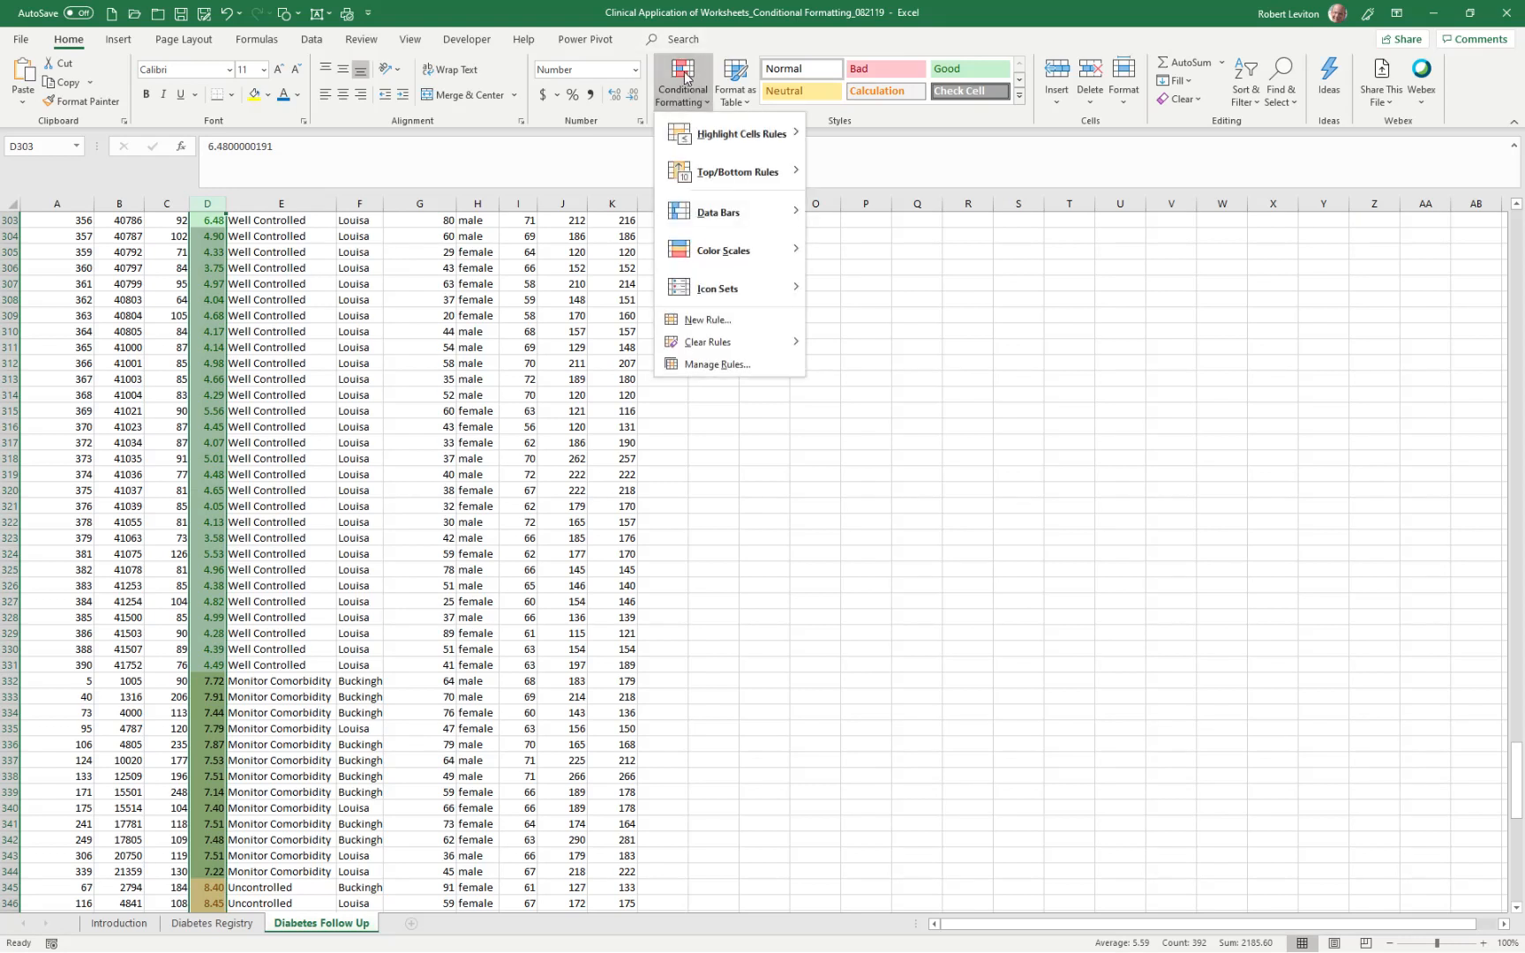
pyautogui.moveTo(727, 150)
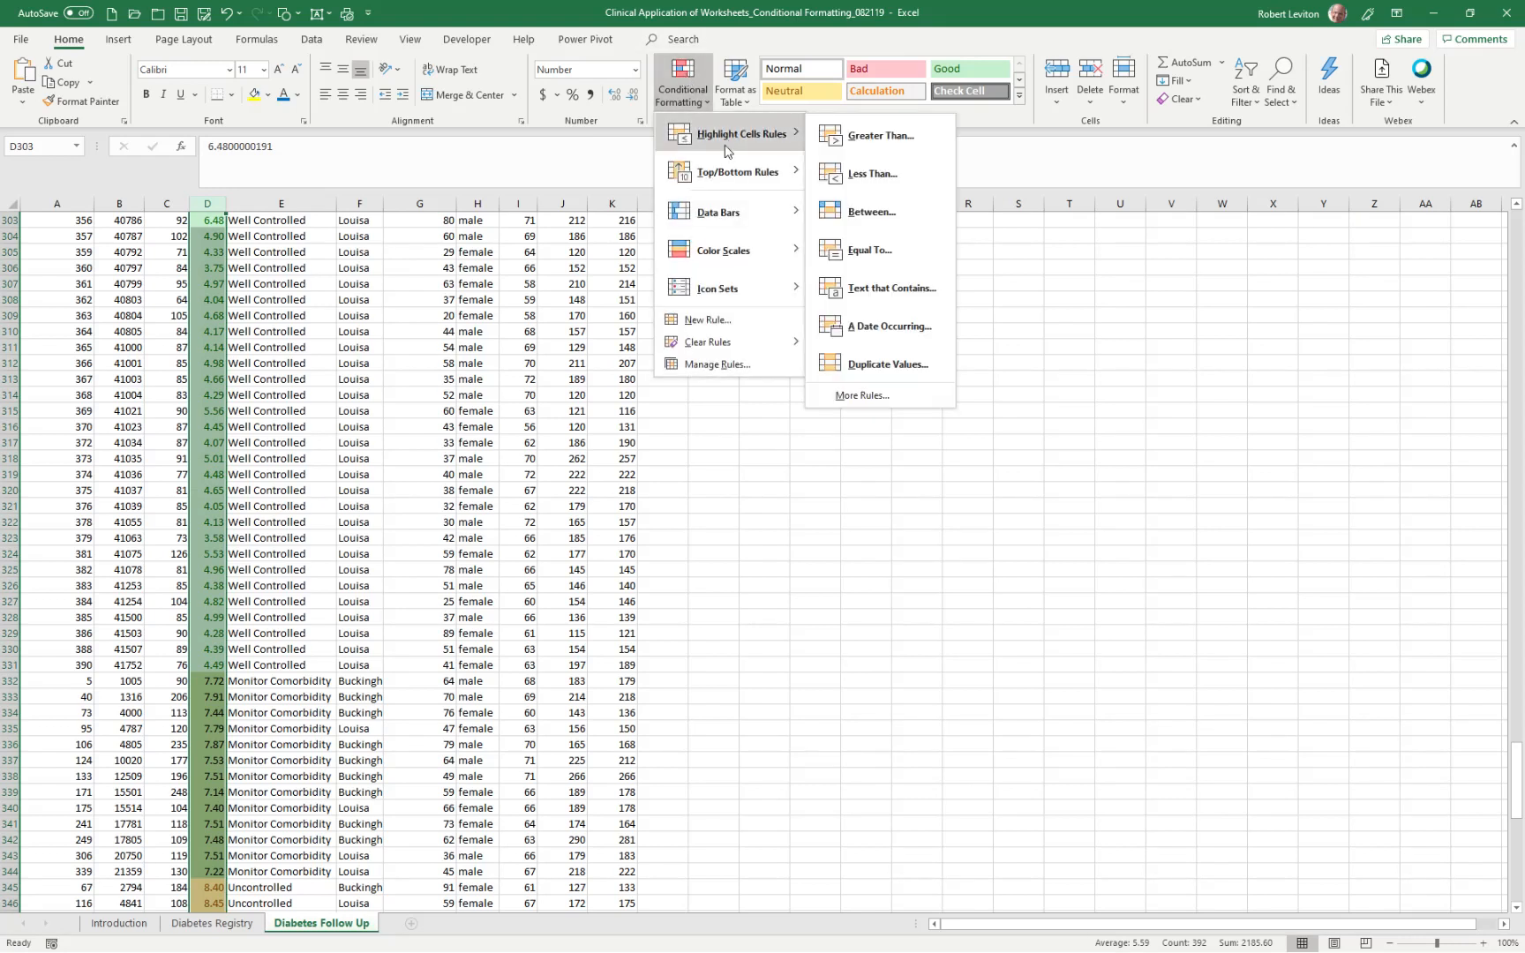
pyautogui.click(717, 363)
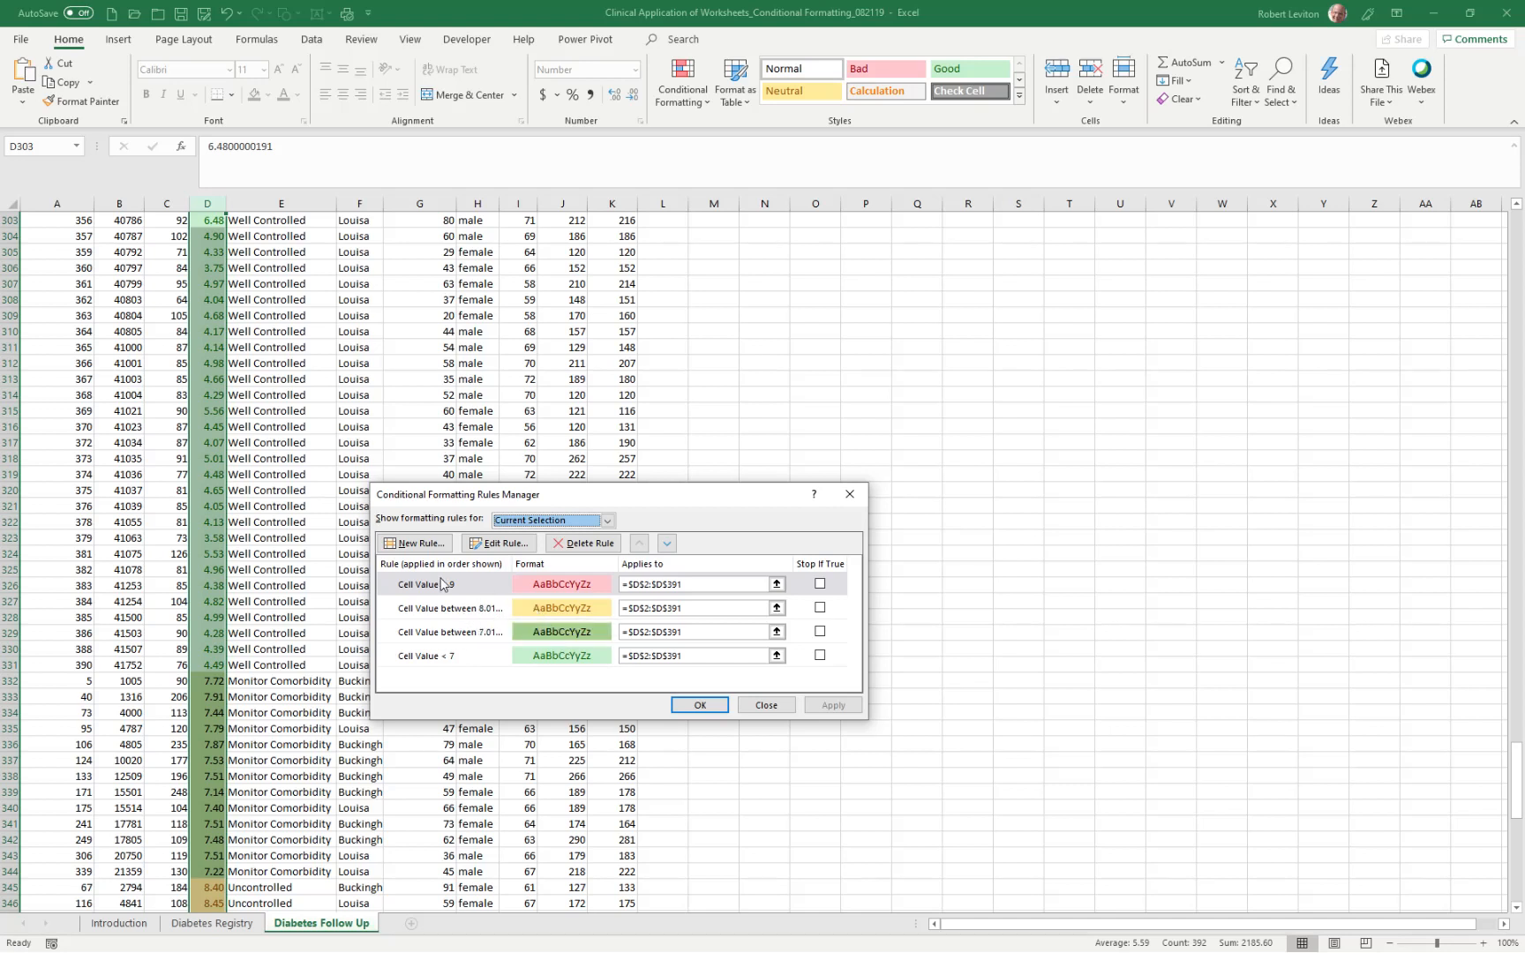
# Step: Edit the HbA1c rule for values between 7.01 and 8, giving it a brighter light yellow-green standard fill colour
pyautogui.click(533, 634)
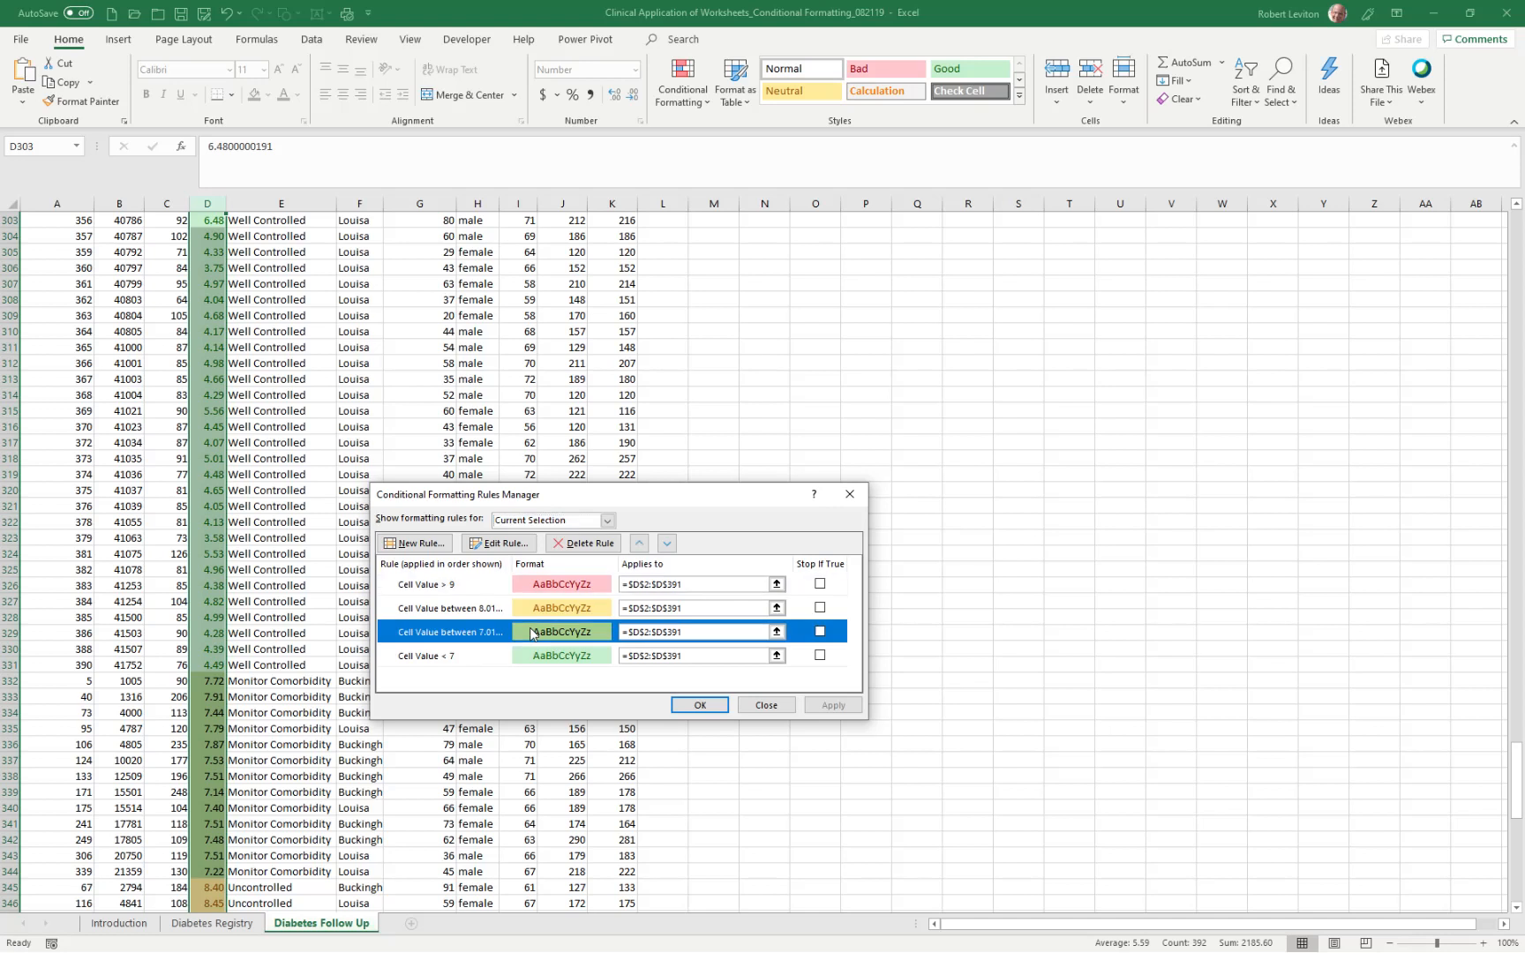
pyautogui.click(486, 546)
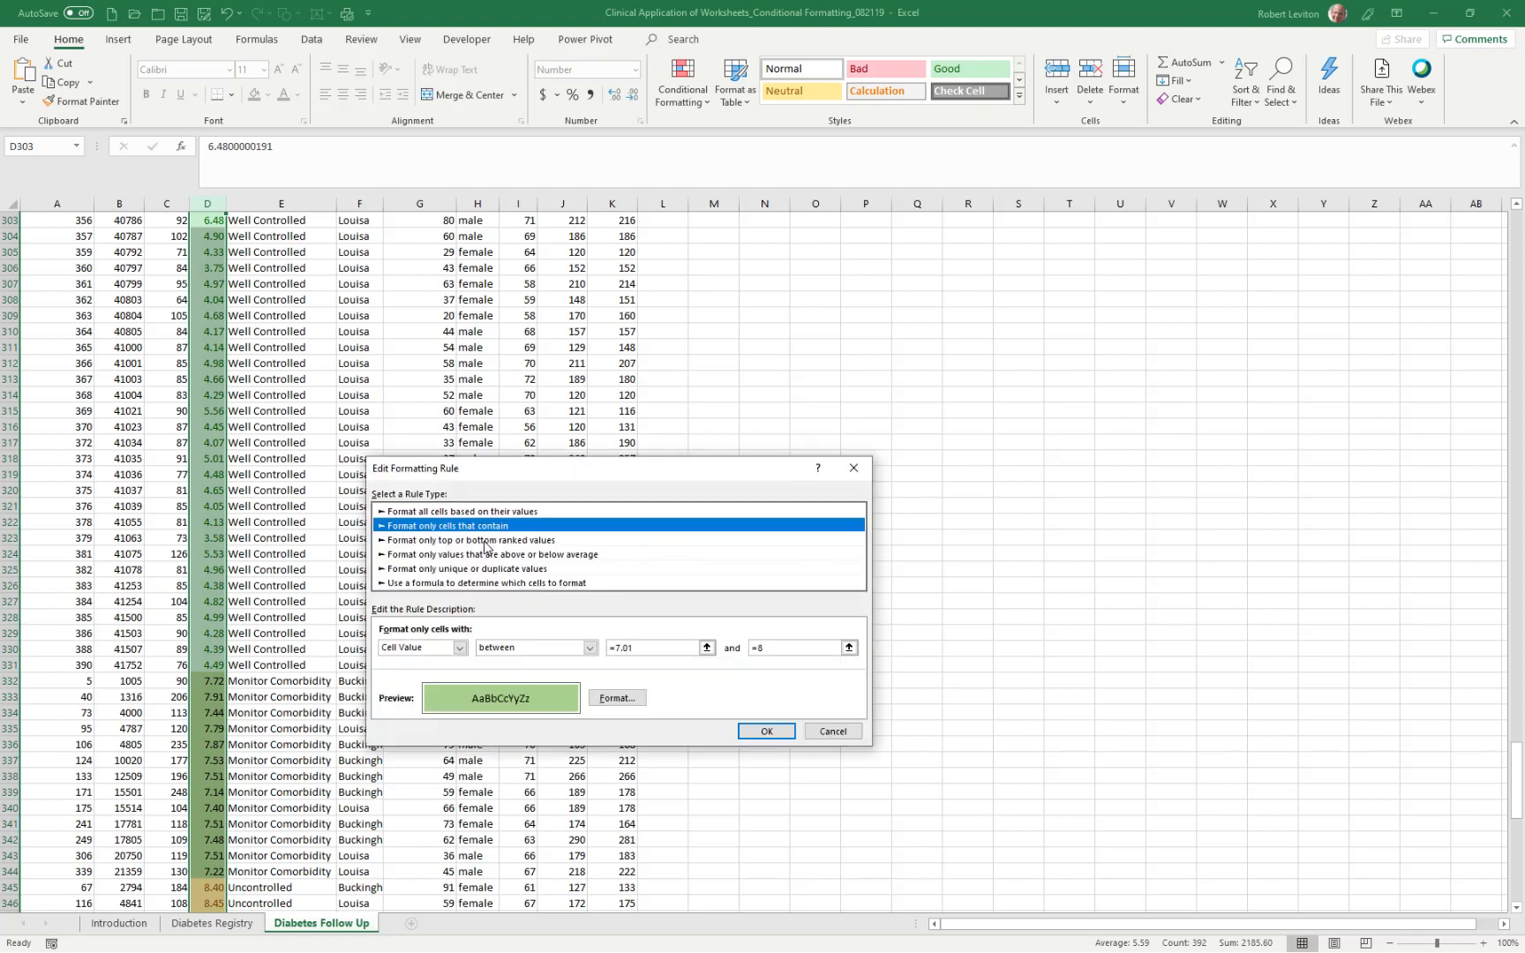
pyautogui.click(618, 699)
pyautogui.click(537, 598)
pyautogui.click(528, 471)
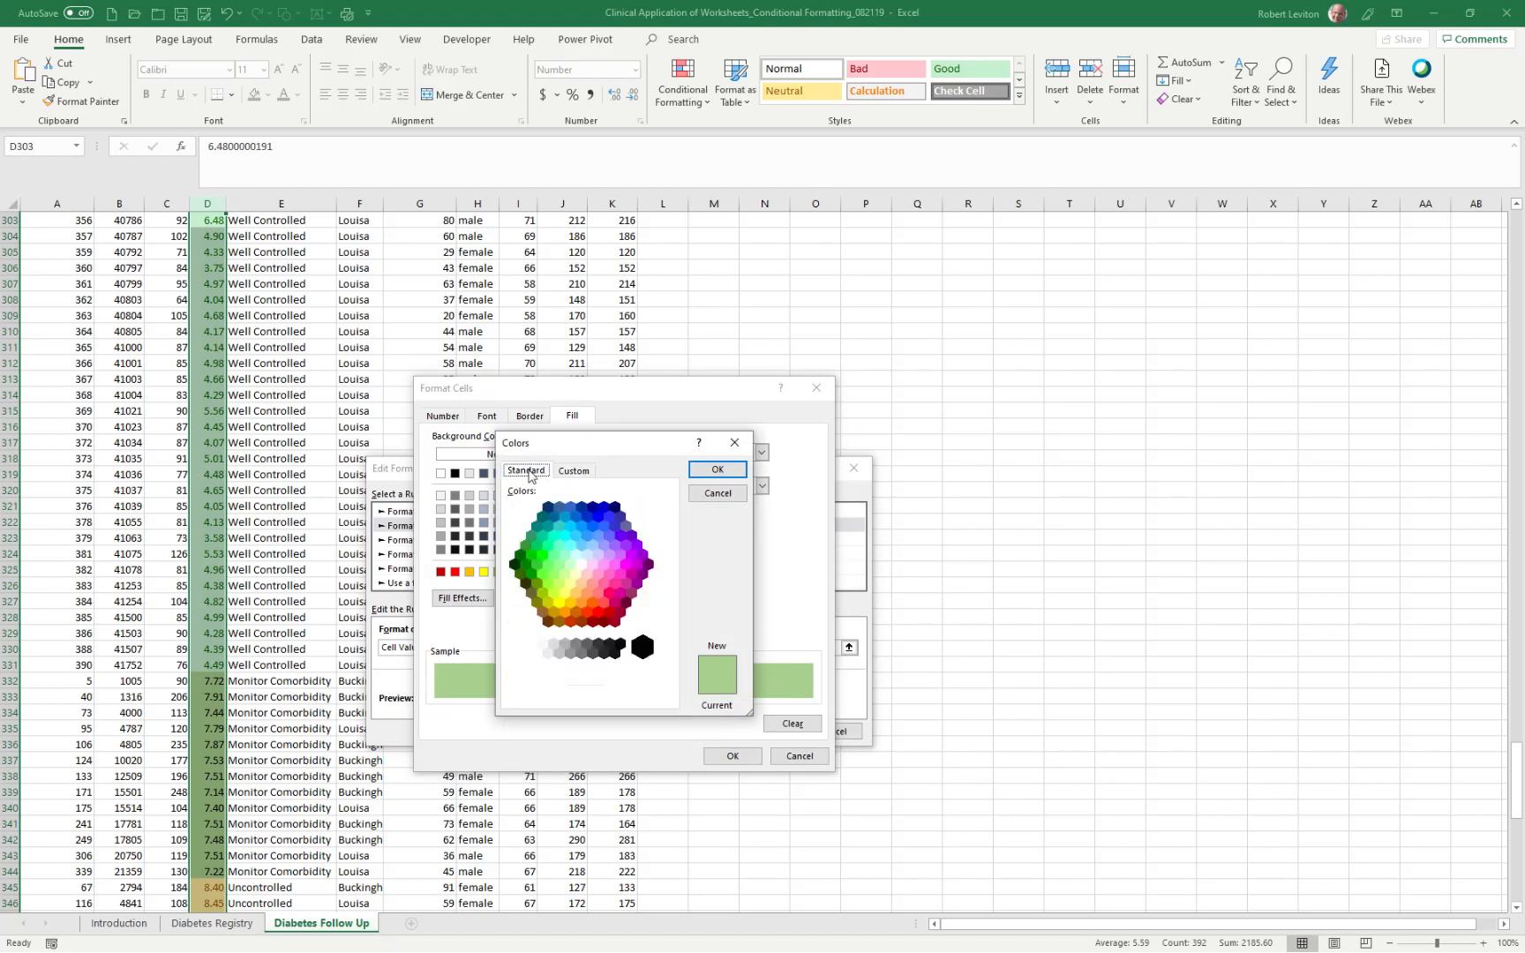
pyautogui.click(570, 564)
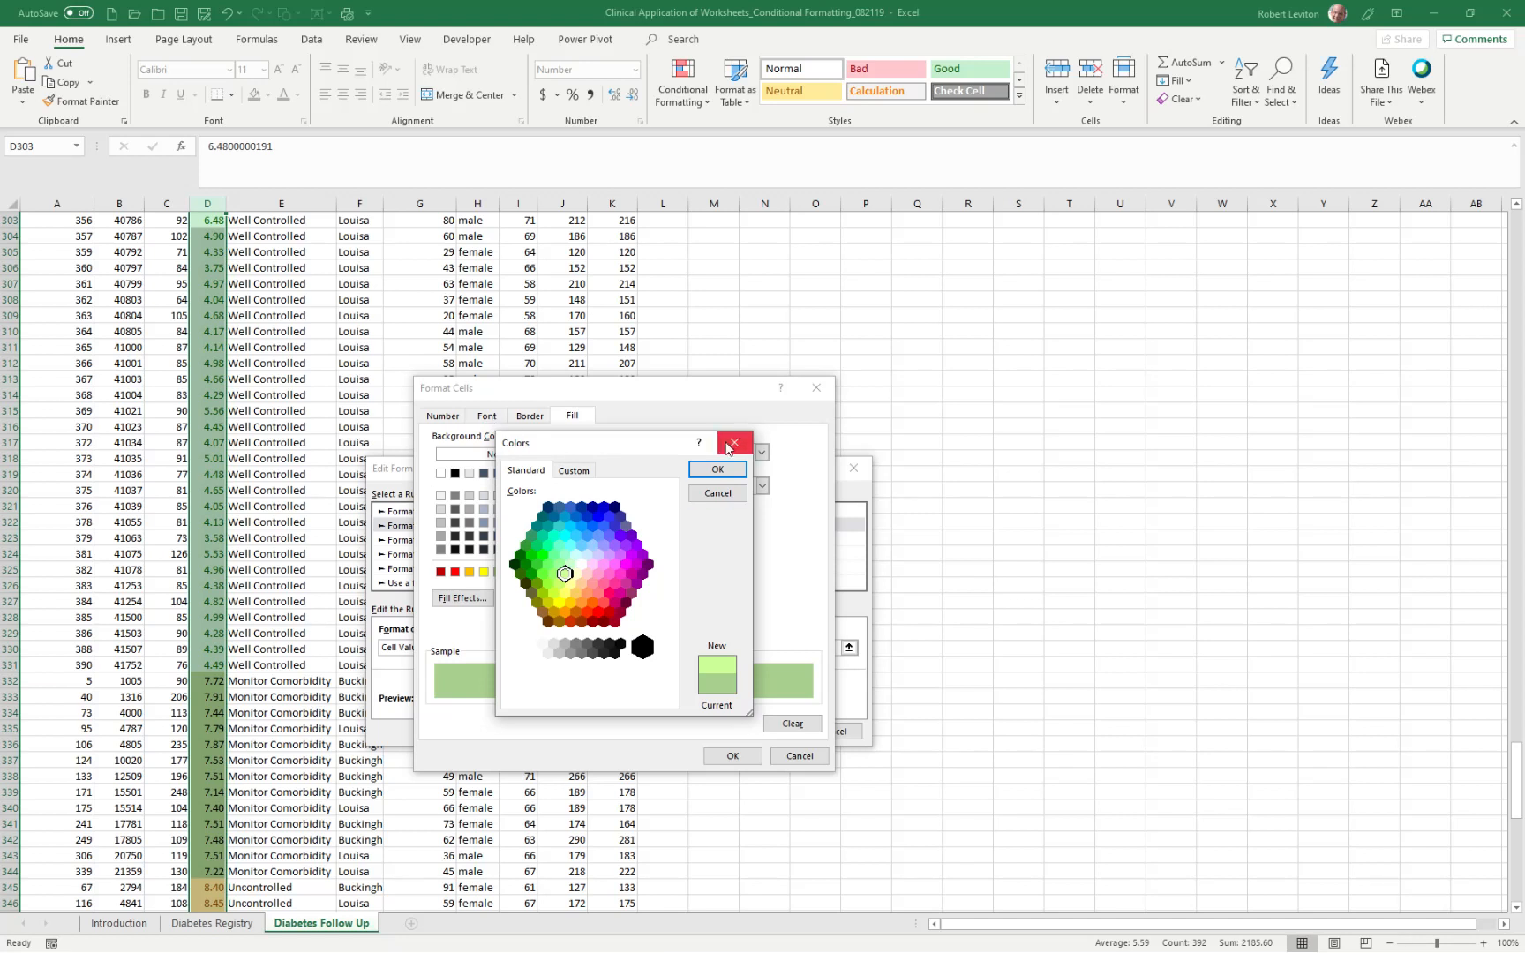
pyautogui.click(717, 468)
# Step: Set the 7.01 to 8 rule's font colour to dark green and apply the edited rule to the HbA1c cells
pyautogui.click(488, 416)
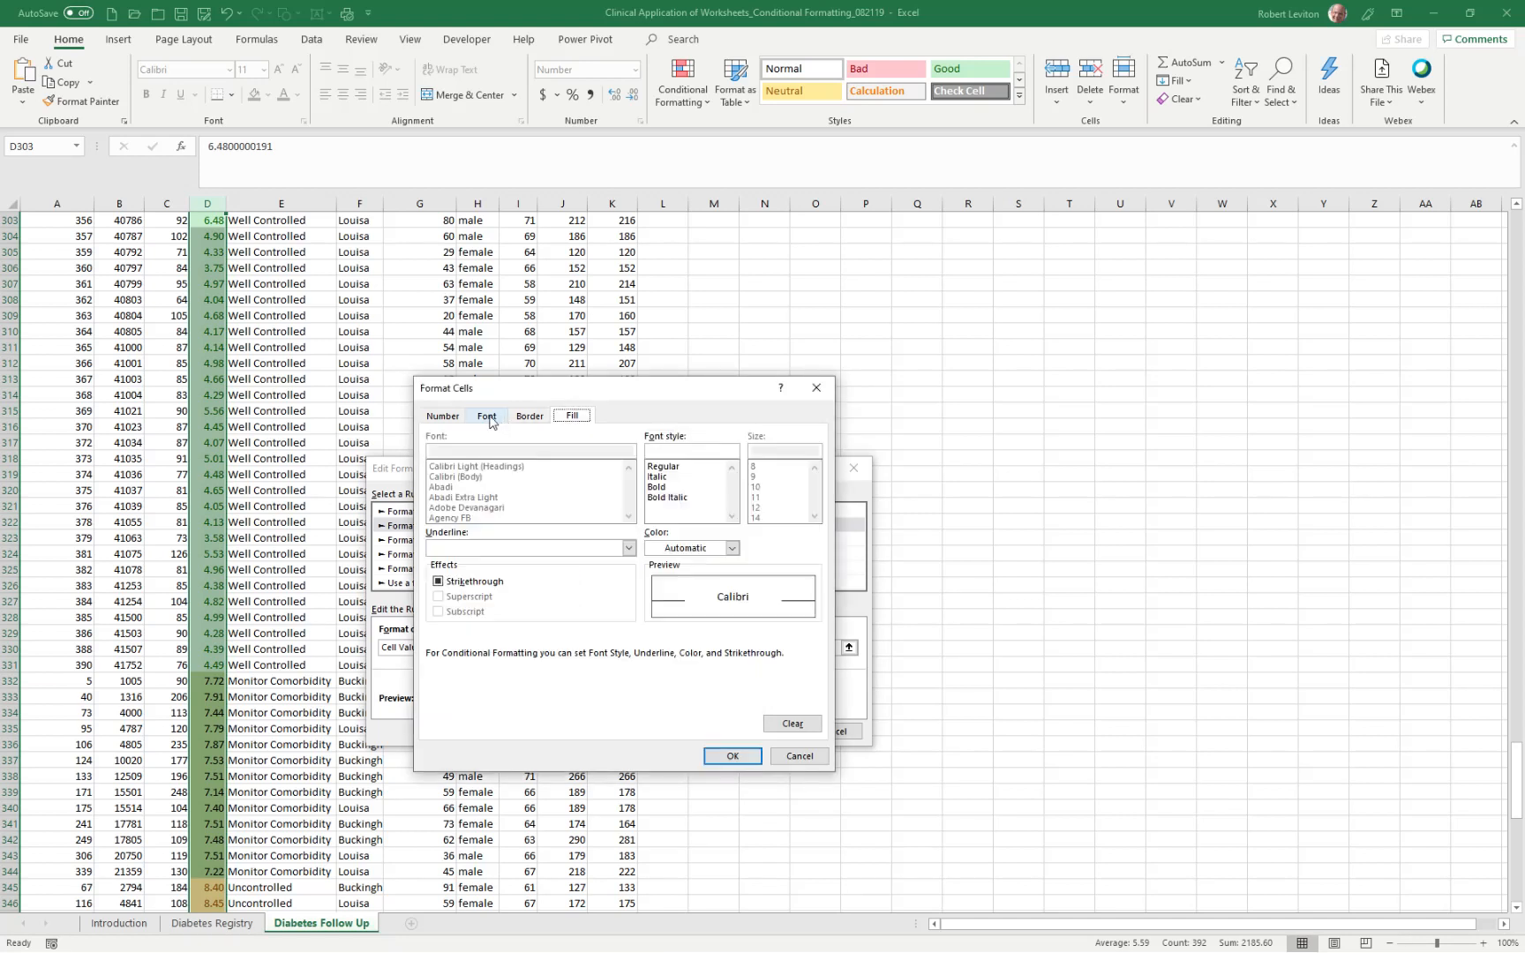
pyautogui.click(731, 548)
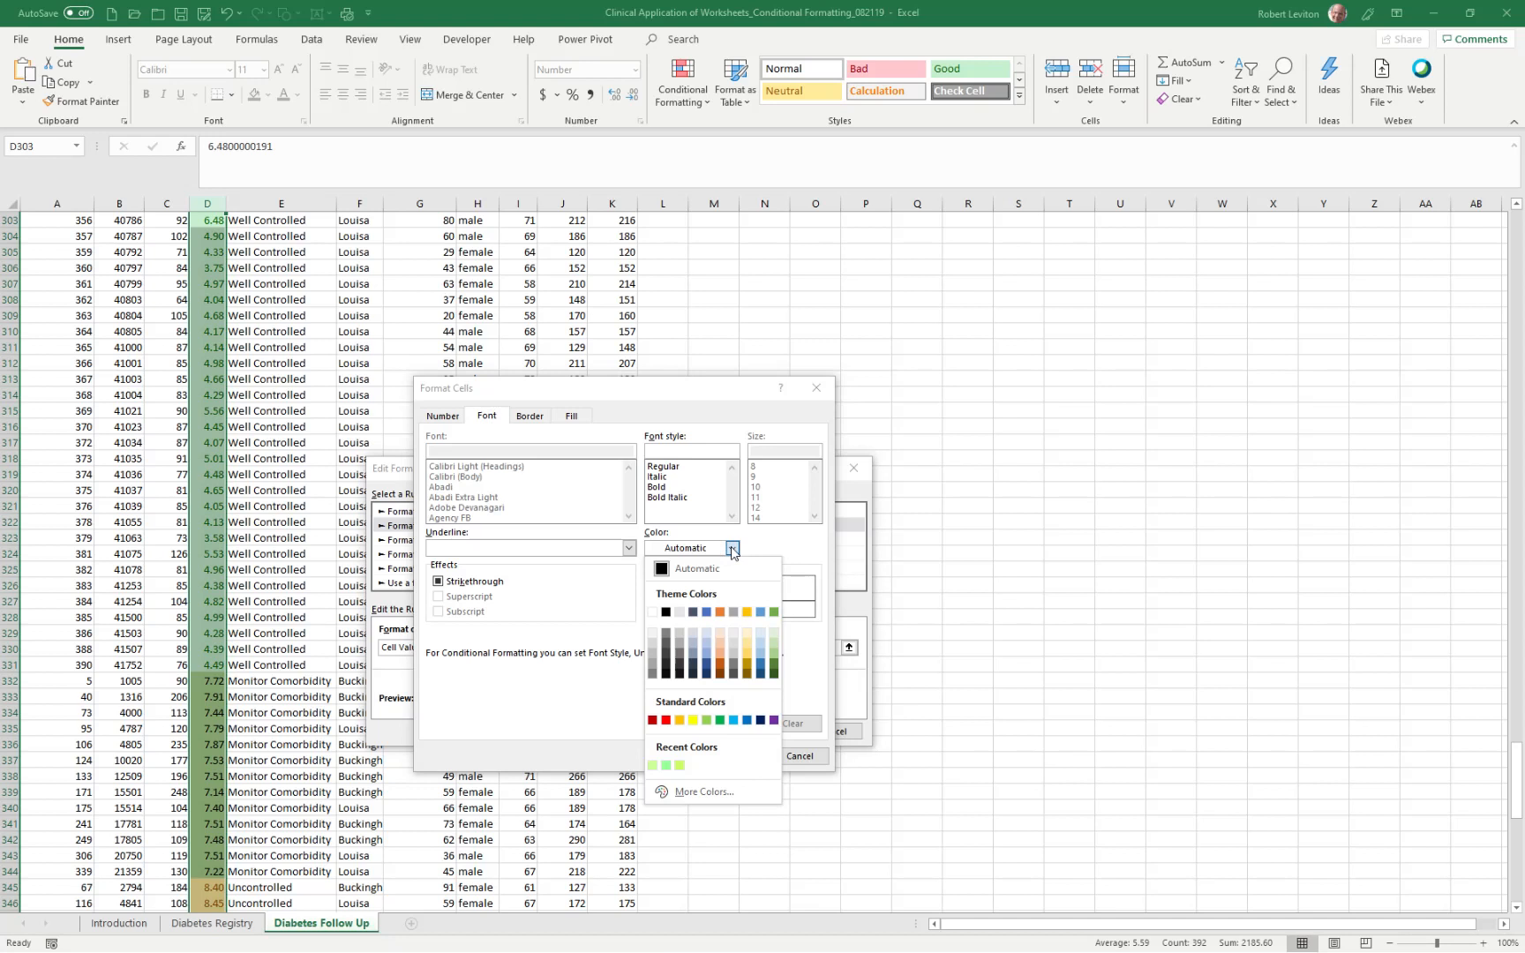
pyautogui.click(775, 669)
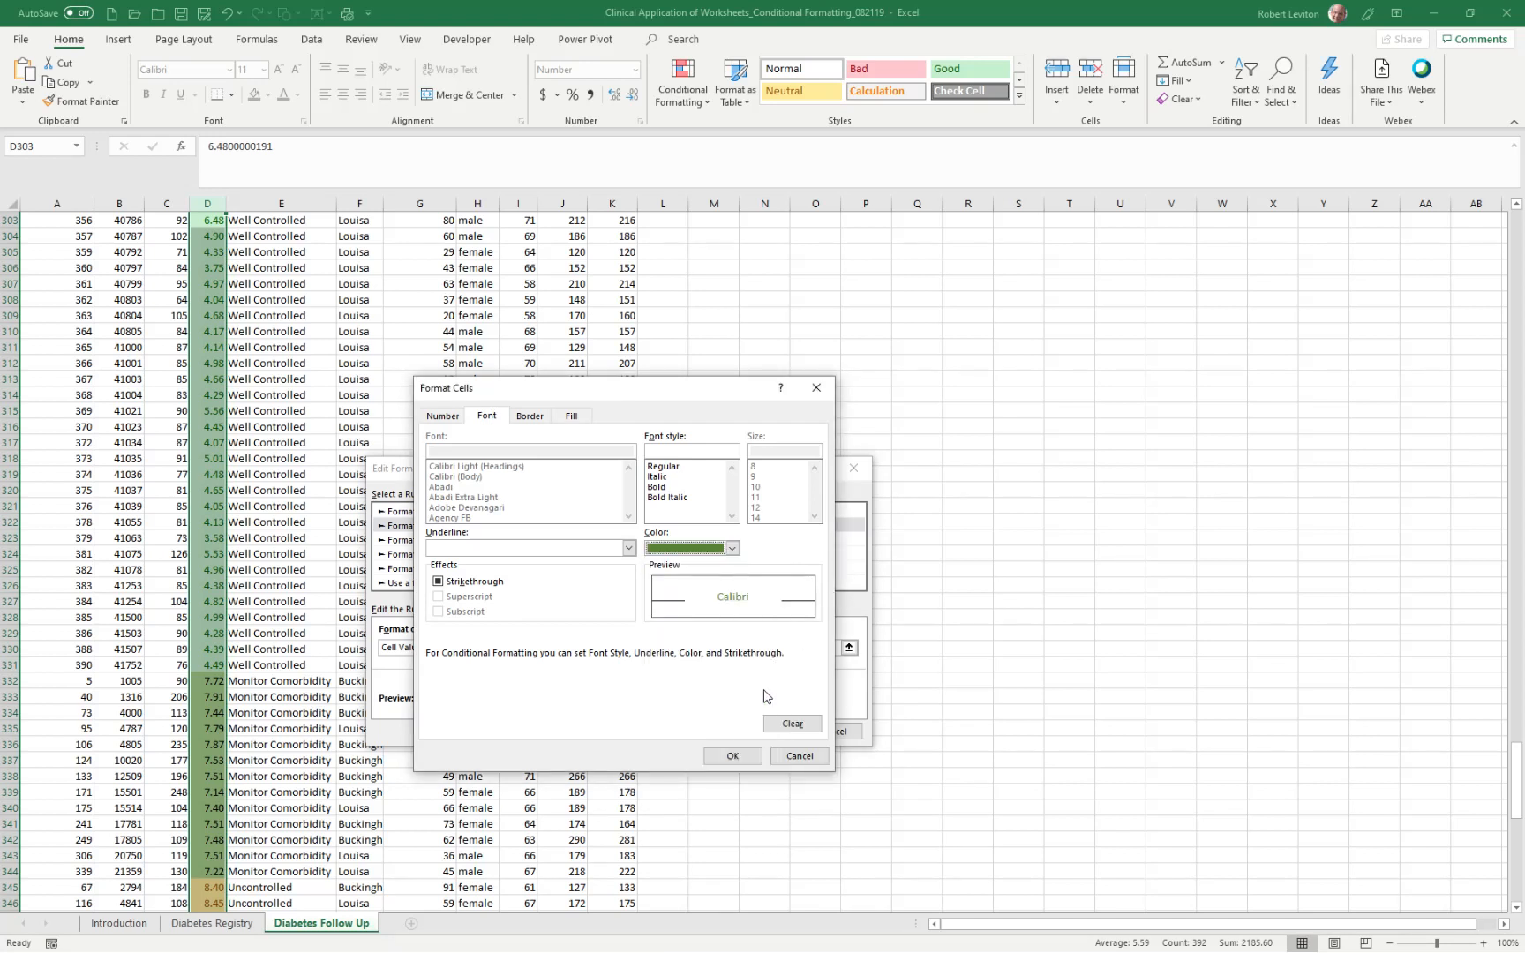
pyautogui.click(732, 756)
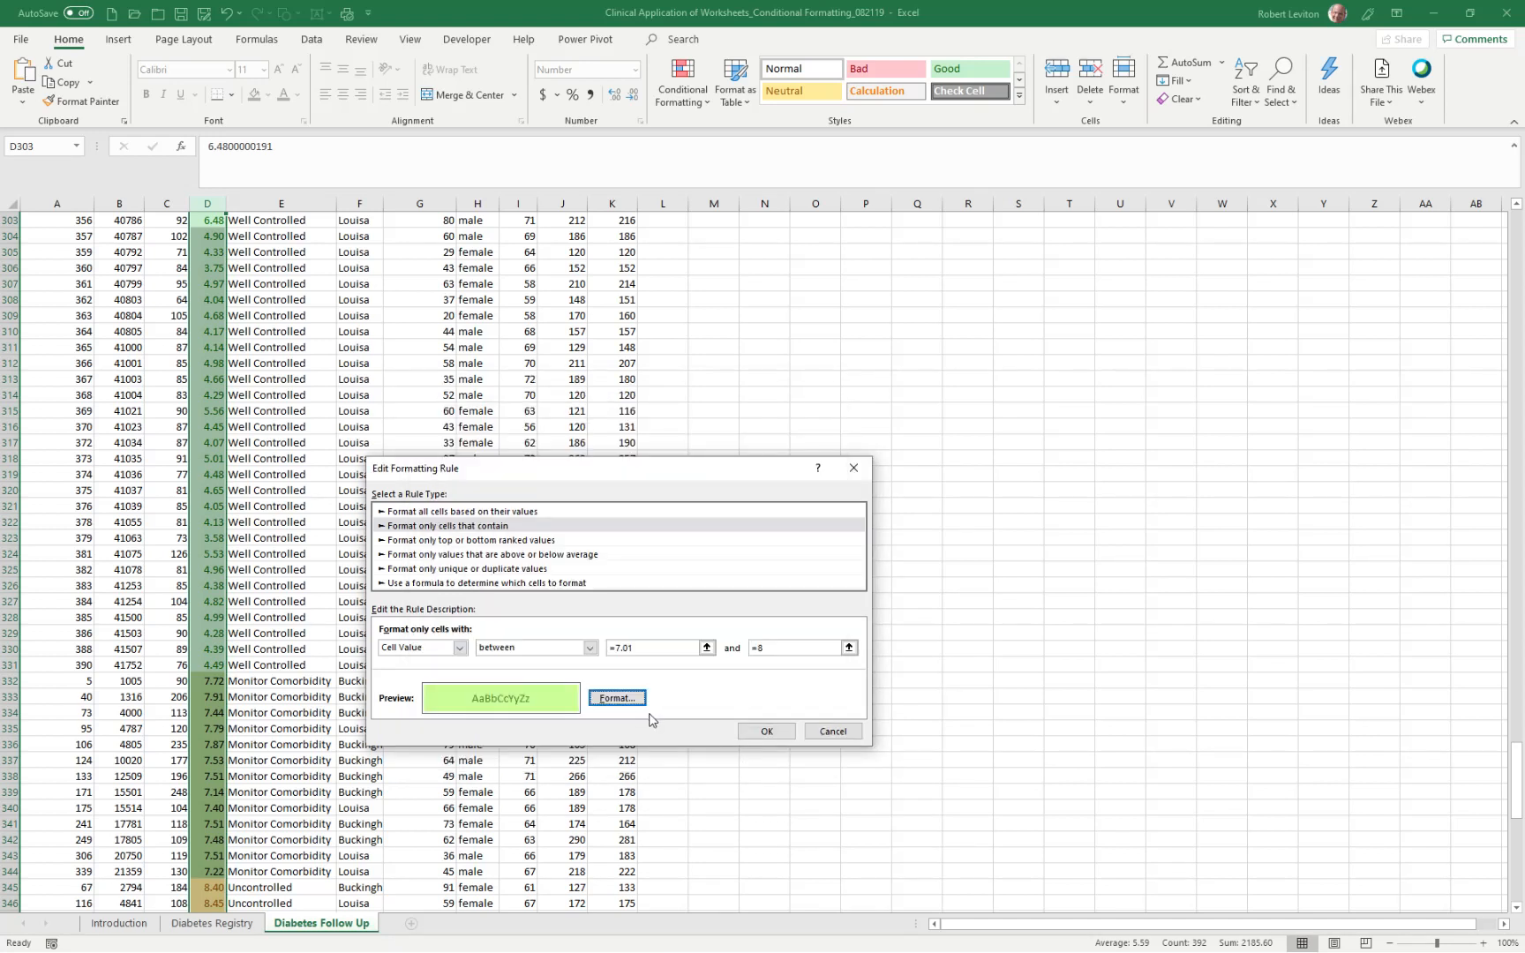
pyautogui.click(764, 732)
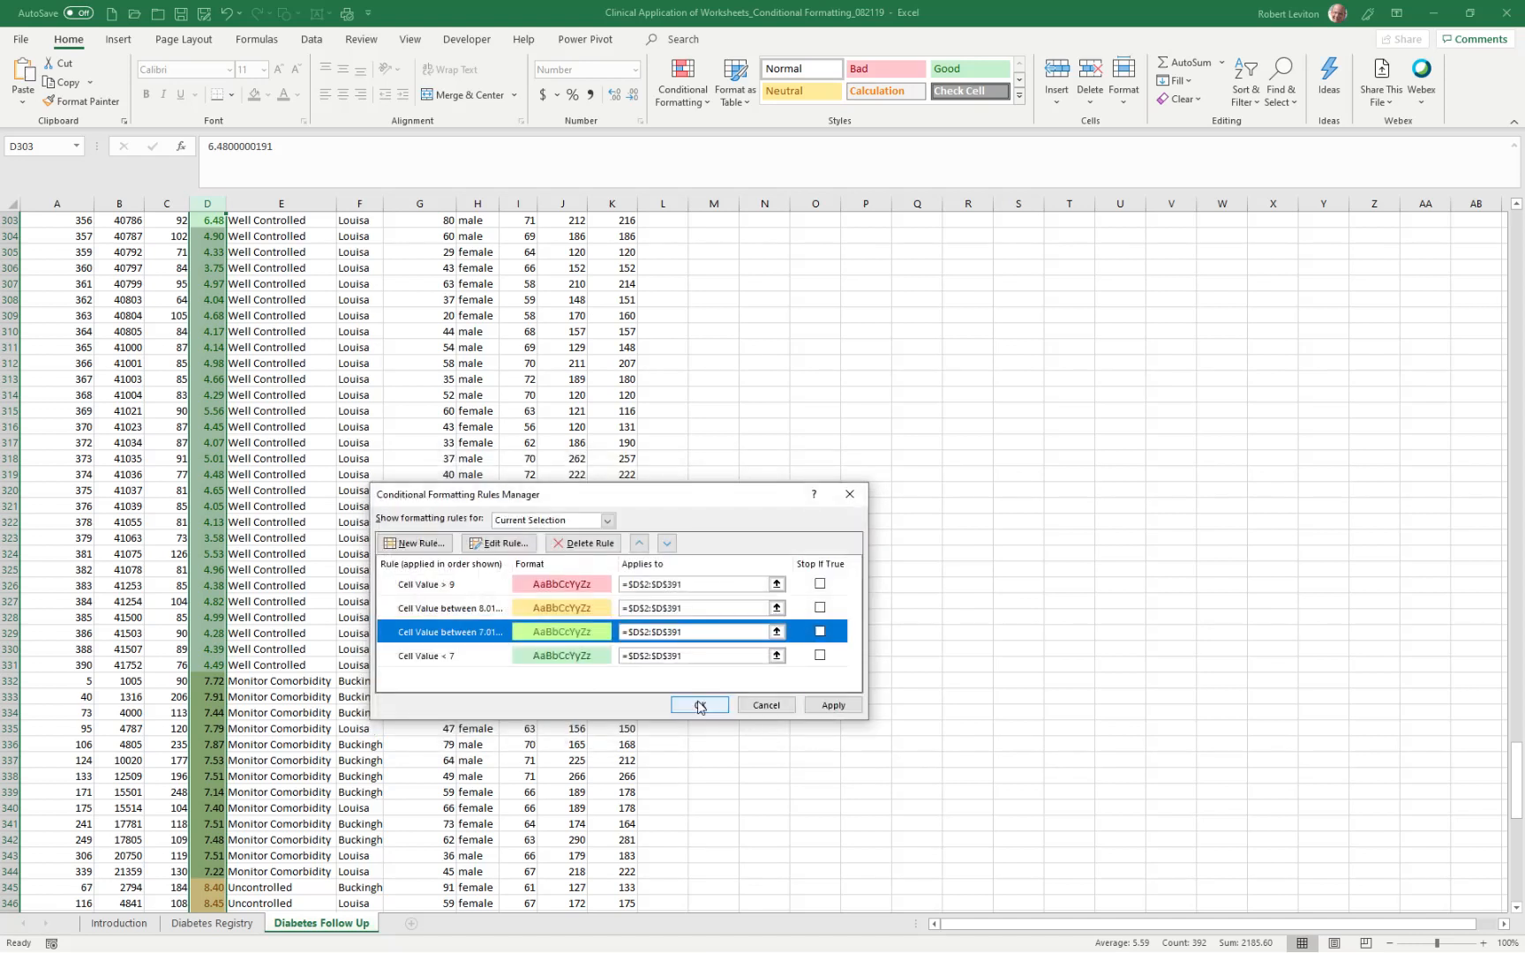
pyautogui.click(833, 707)
pyautogui.click(709, 711)
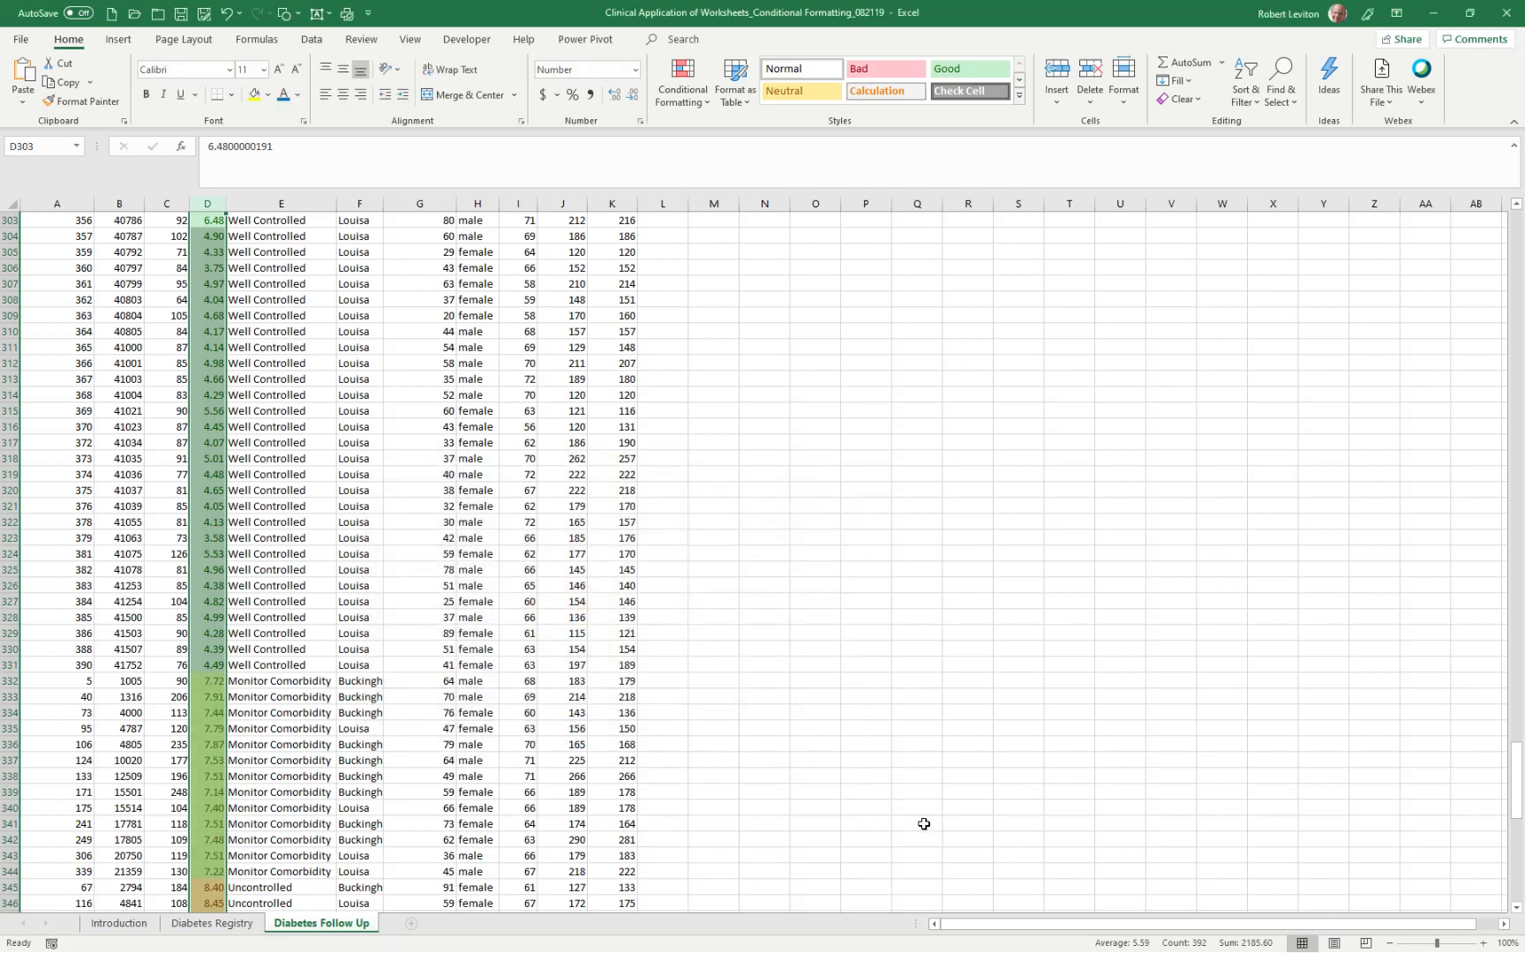
pyautogui.click(917, 824)
pyautogui.scroll(-5, 362, 695)
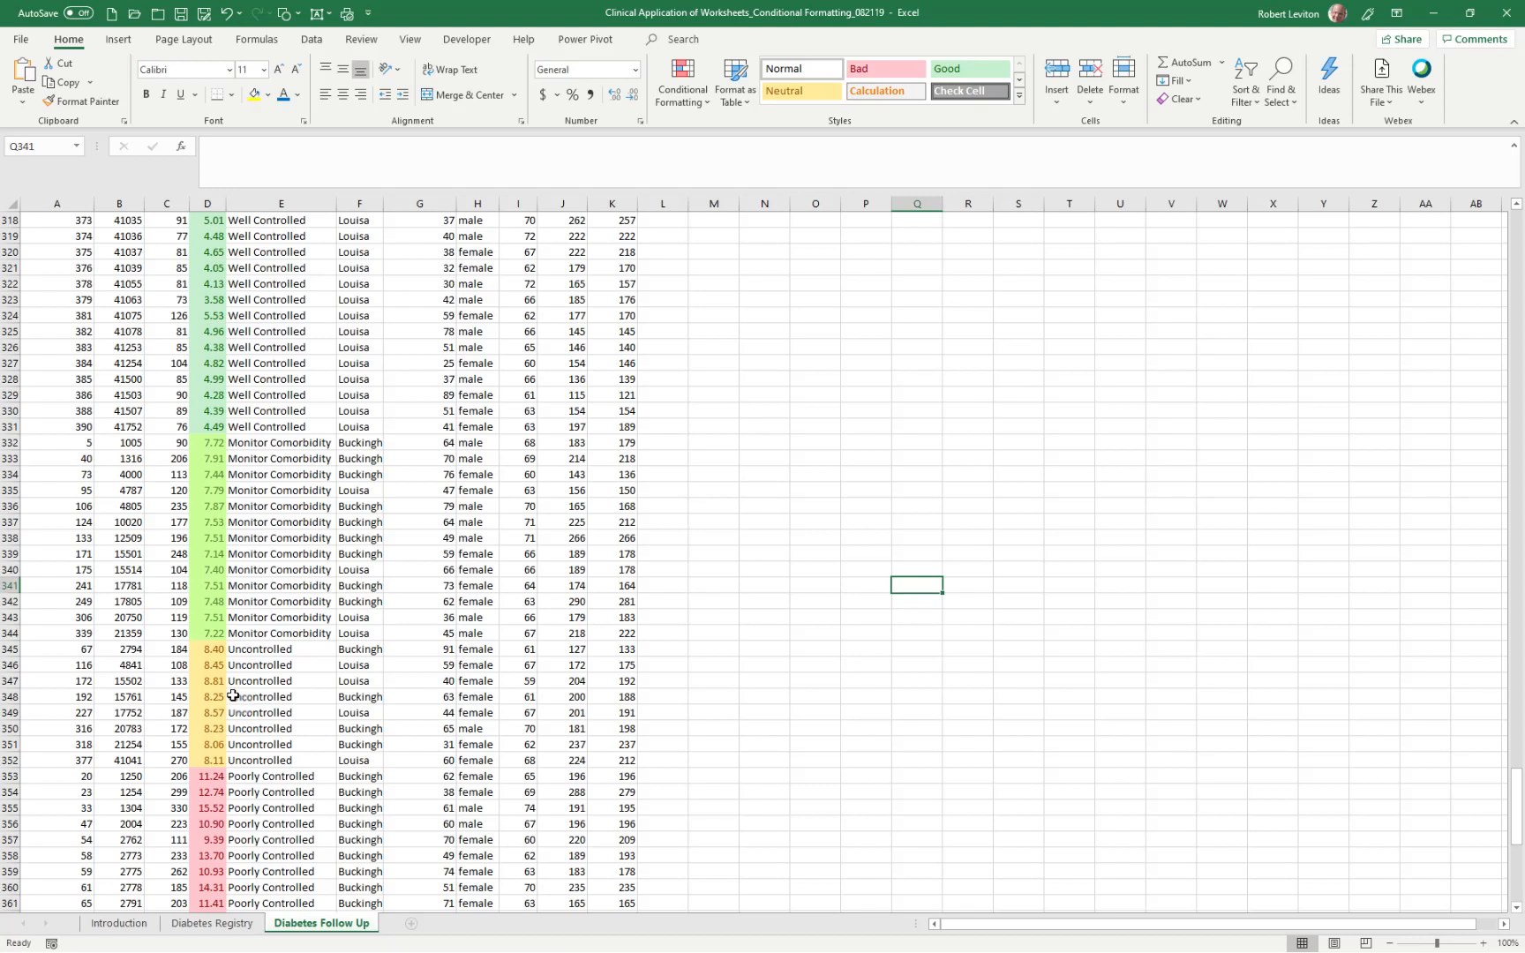
pyautogui.click(704, 95)
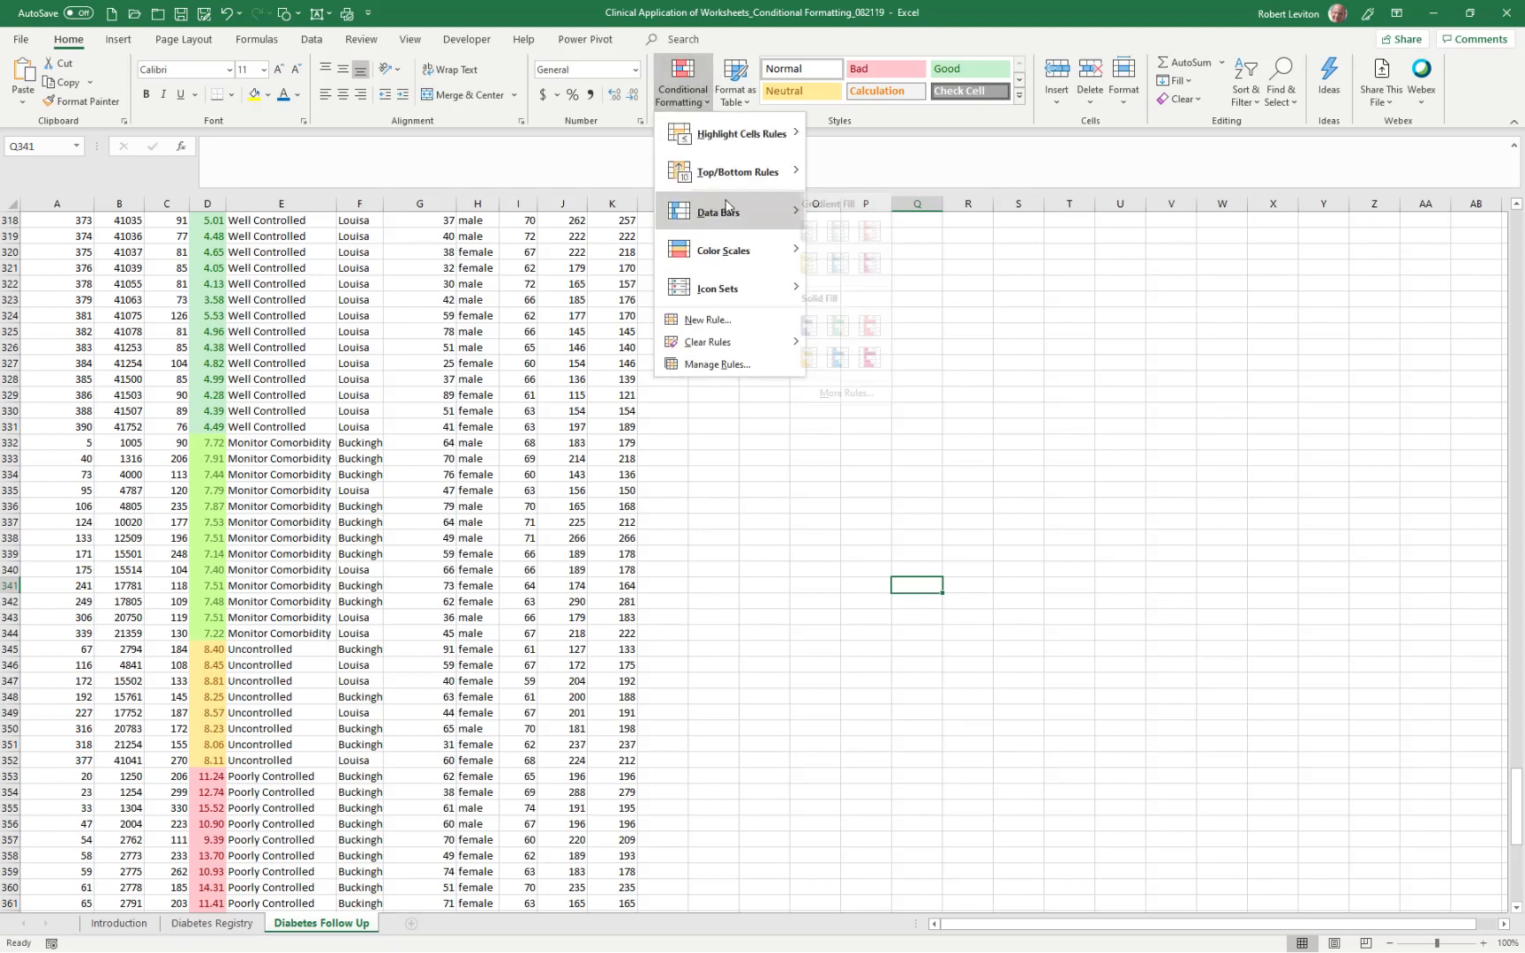
pyautogui.moveTo(730, 212)
pyautogui.moveTo(750, 255)
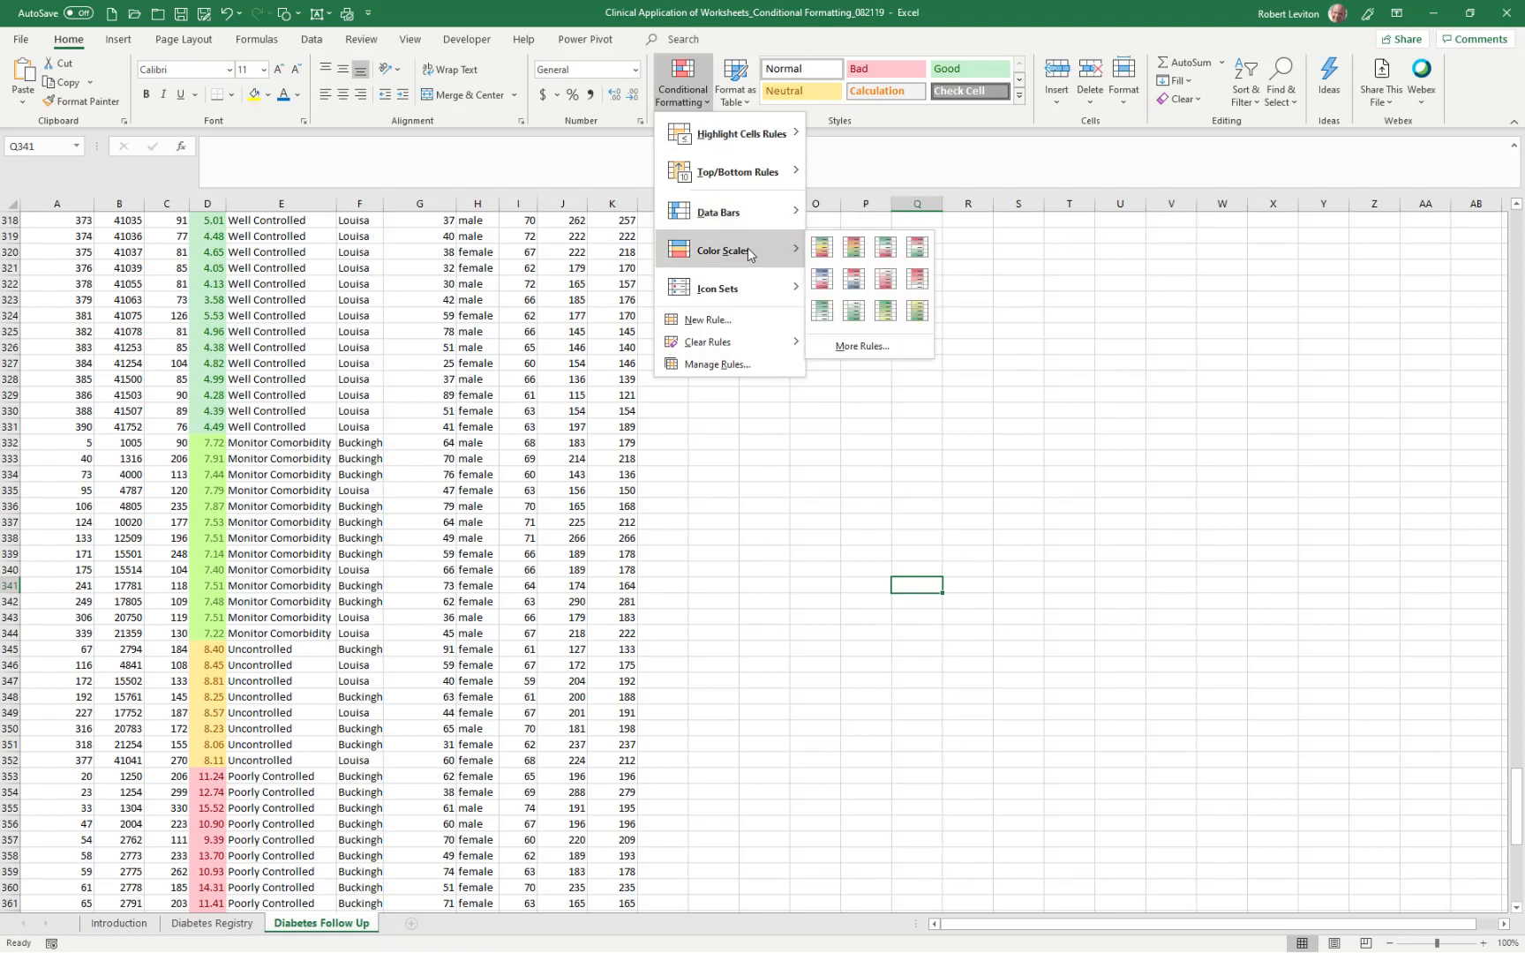
pyautogui.moveTo(750, 287)
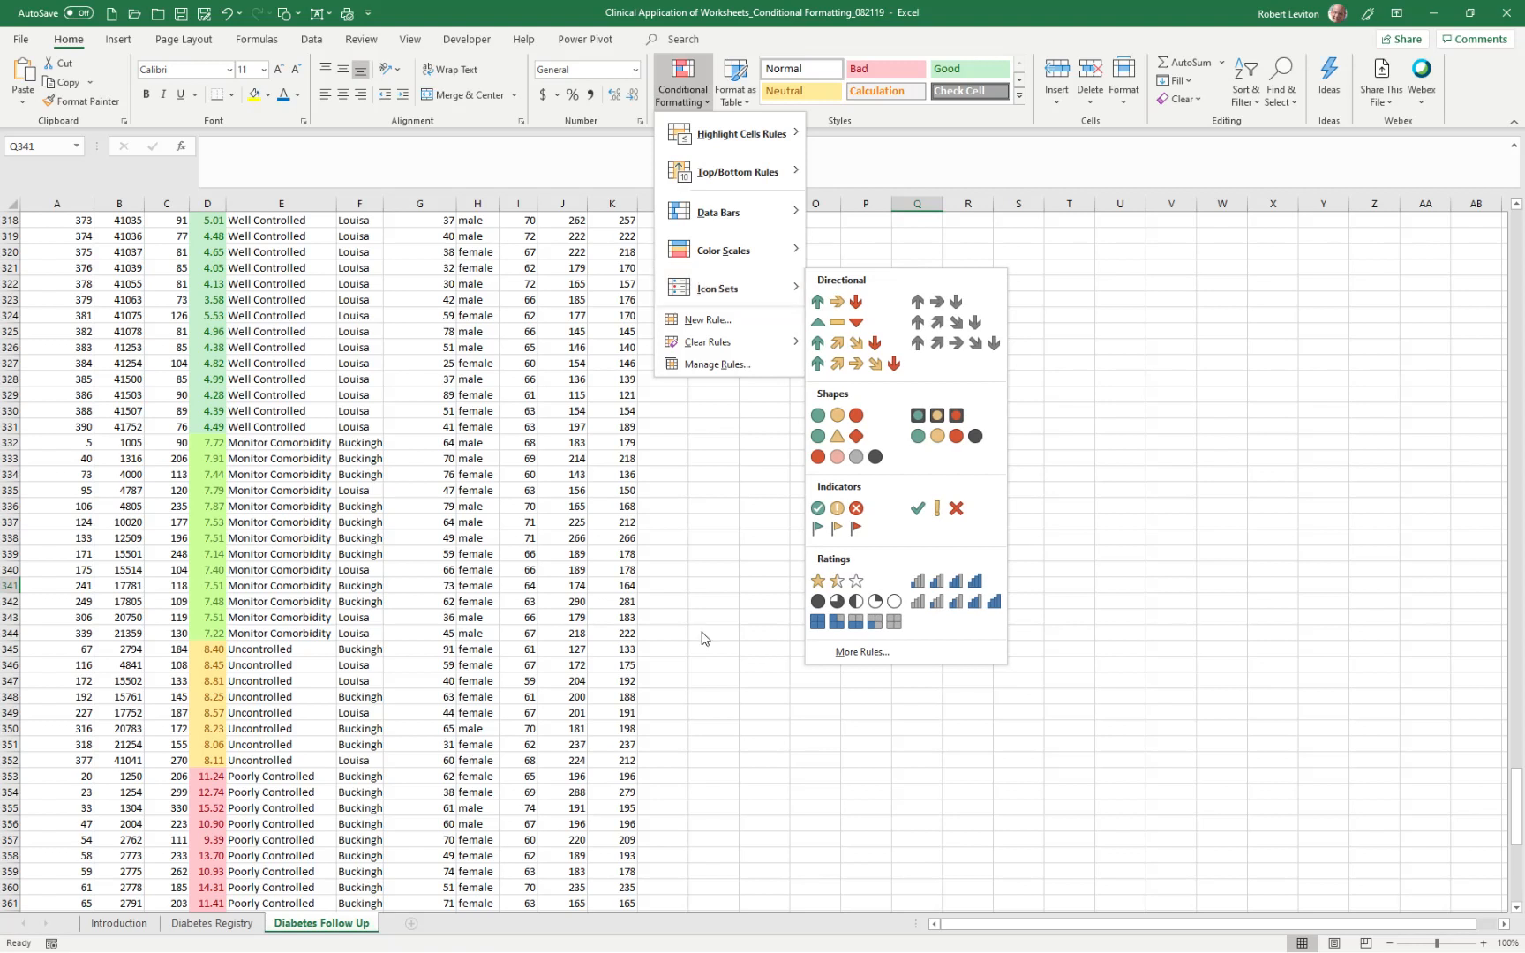
pyautogui.click(687, 662)
# Step: Return to the Introduction worksheet with the outline of conditional formatting topics
pyautogui.click(122, 927)
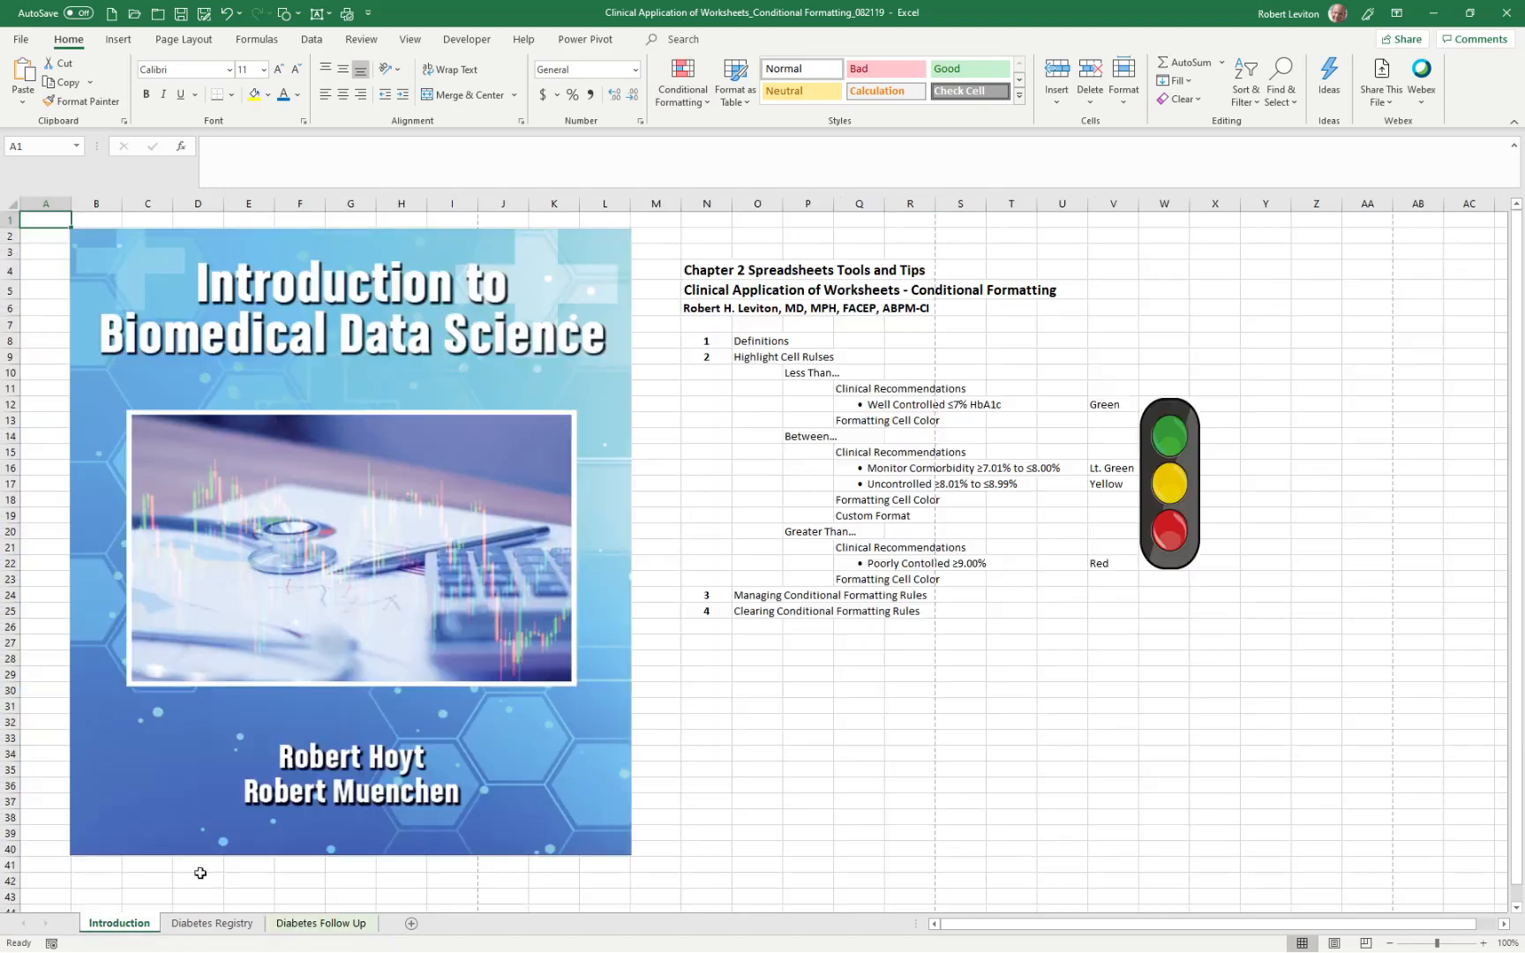
pyautogui.click(1004, 758)
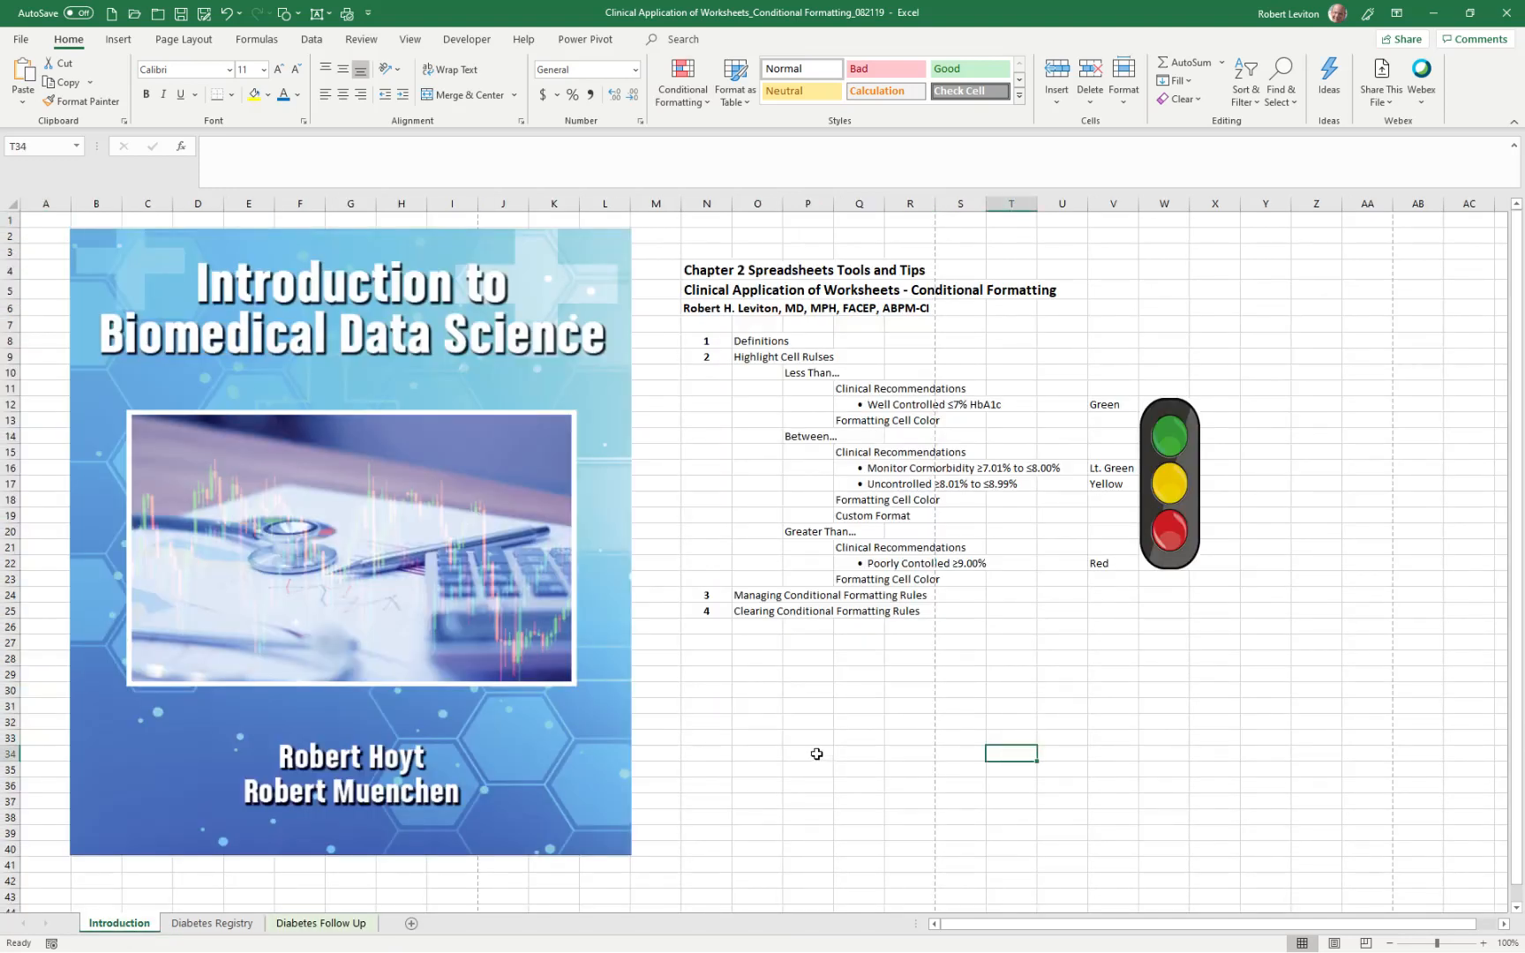